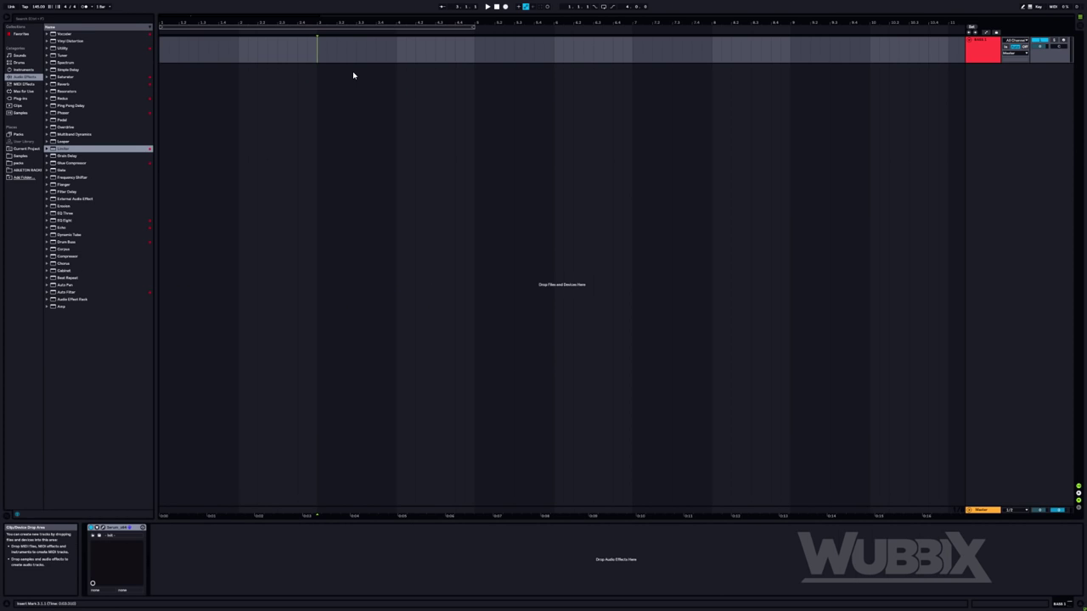
drag(325, 51, 238, 51)
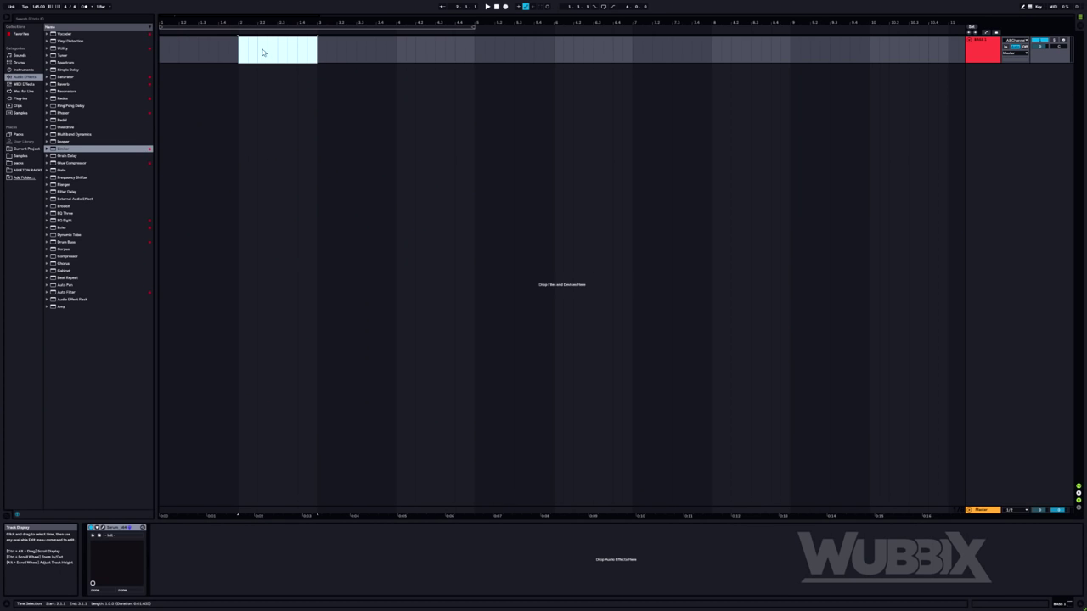
click(239, 53)
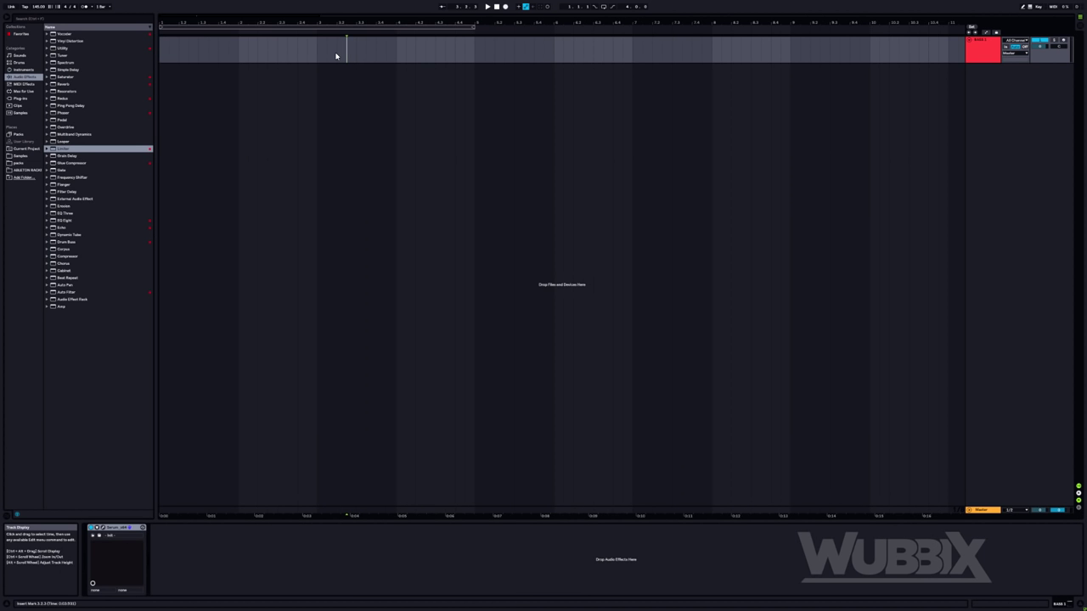
drag(247, 53, 358, 53)
click(443, 53)
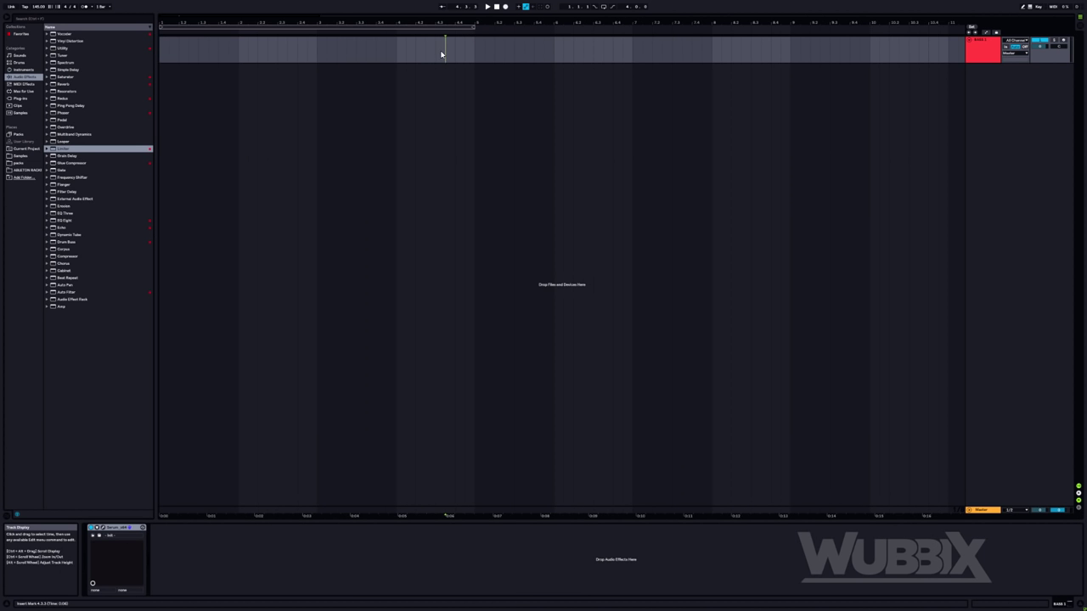
Select the BASS 1 track and open its Serum synth for editing
click(984, 48)
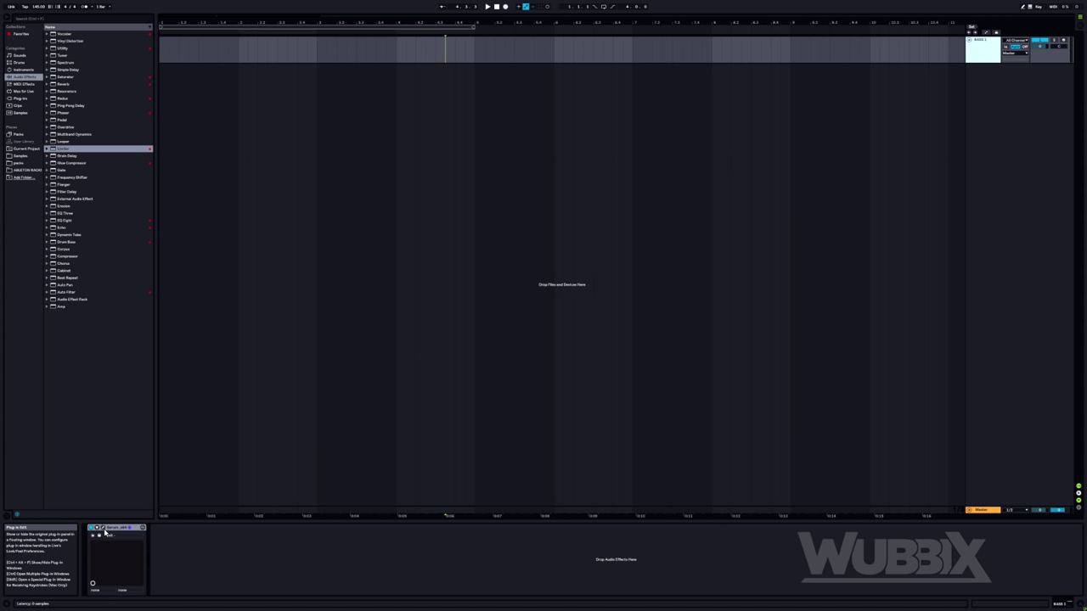
click(103, 528)
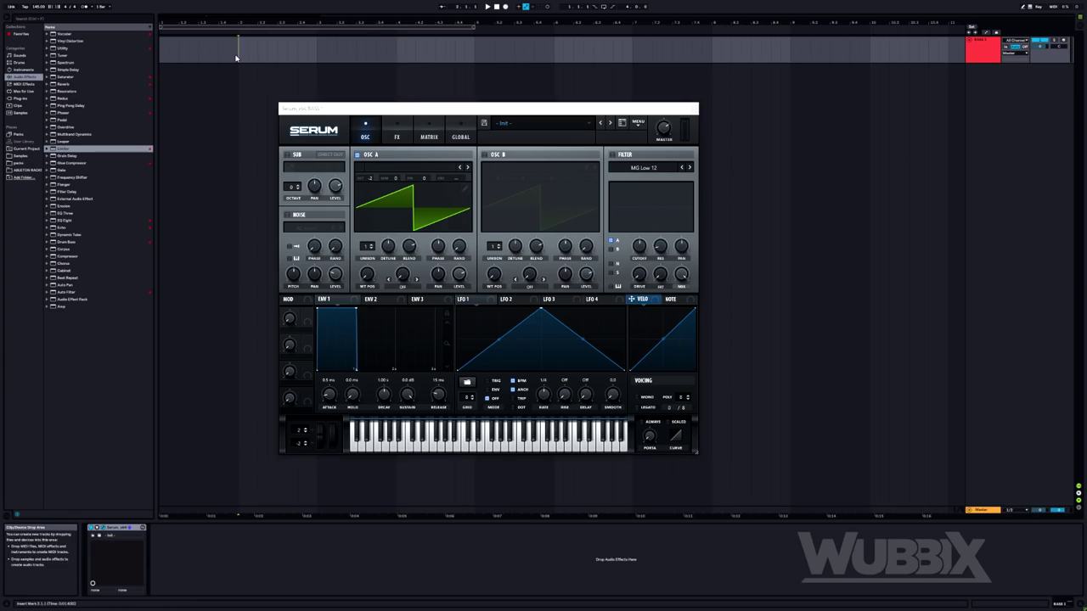
Create a one-beat MIDI clip at the start of the BASS 1 track and draw a long F2 note in it
click(236, 52)
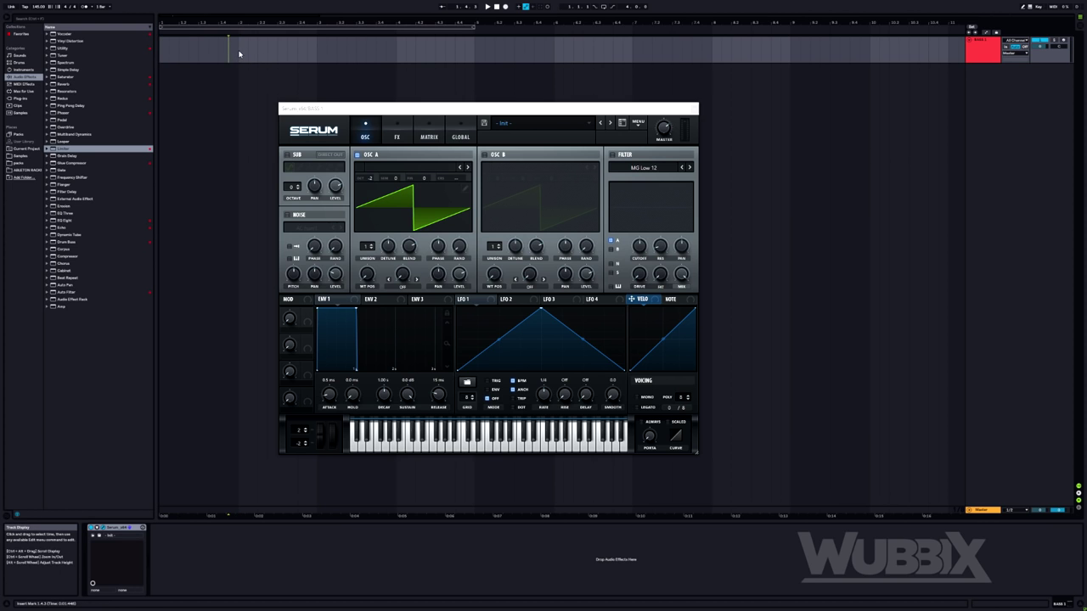
drag(160, 53, 201, 53)
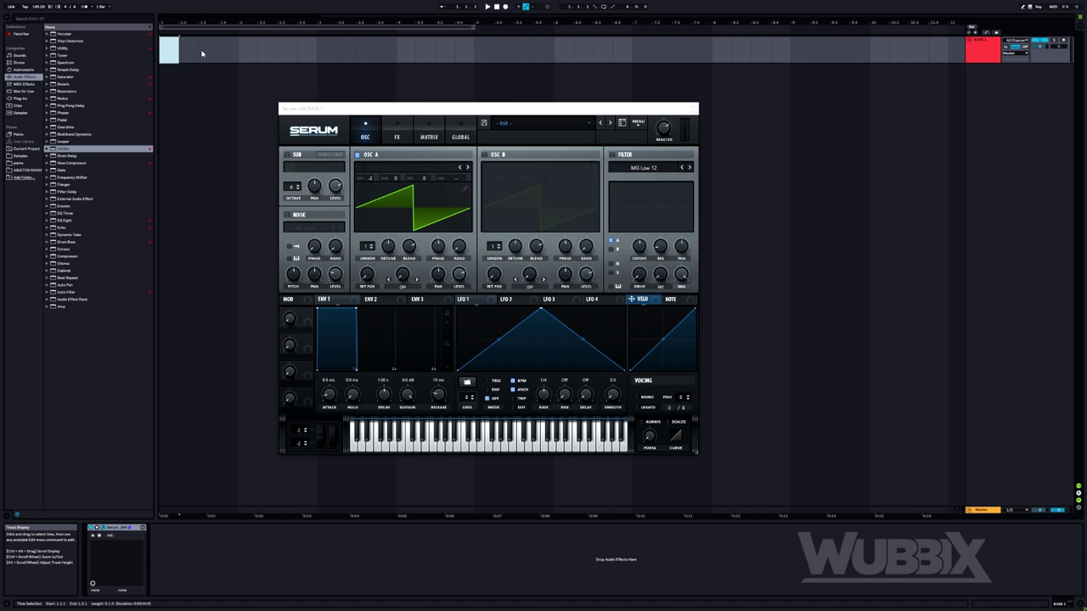
key(ctrl+shift+m)
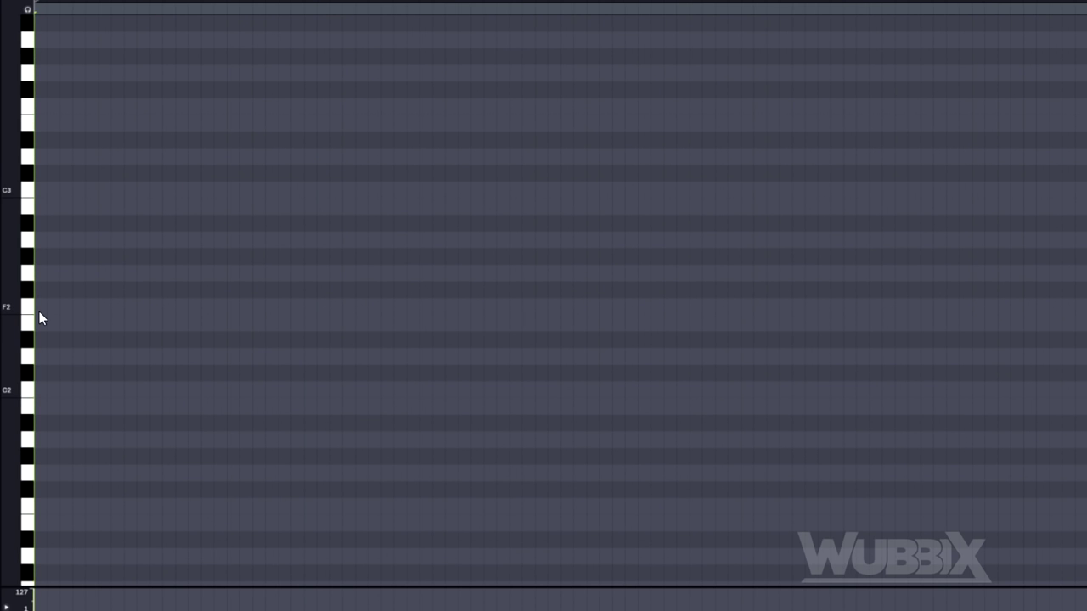
drag(39, 312, 966, 298)
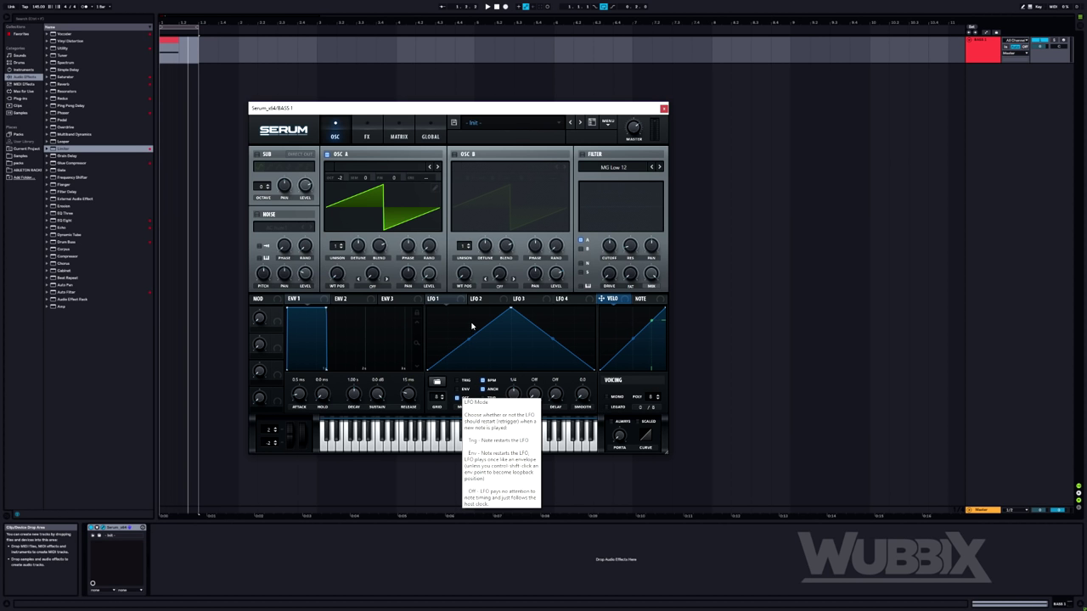
Set LFO 1 to Trig mode with a fast-rising, gently sloping curve and assign it to OSC A's Level
click(463, 388)
click(462, 386)
click(463, 378)
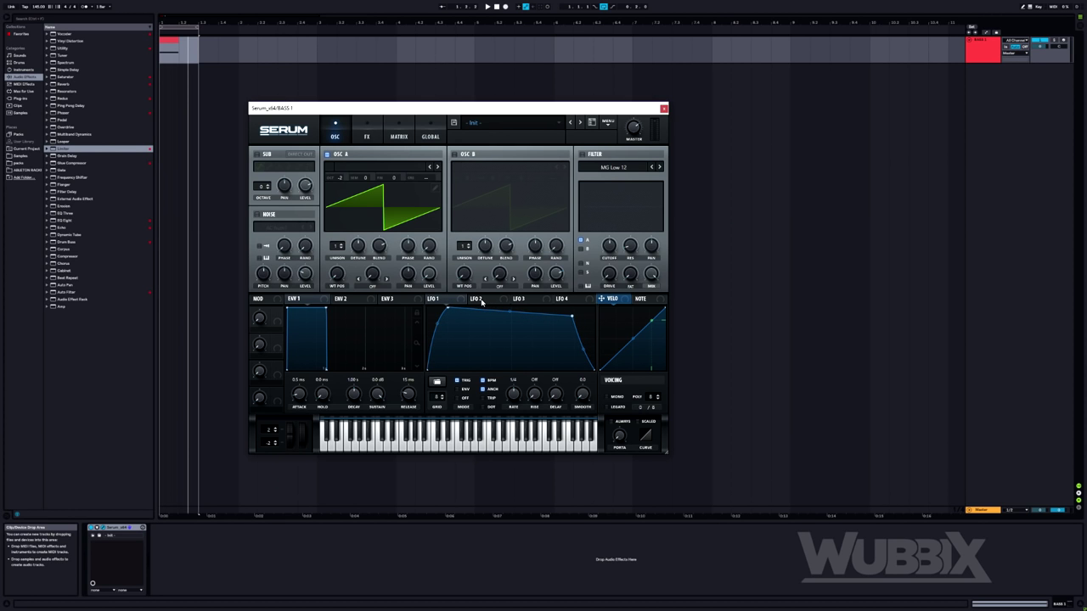
drag(459, 301, 429, 279)
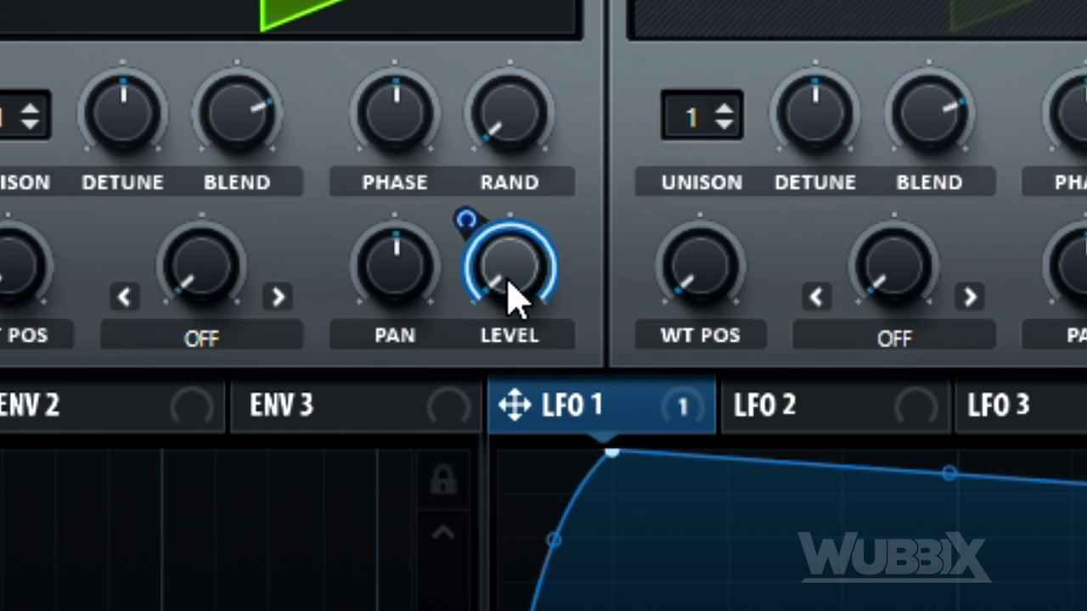
Reshape LFO 2 into a rounded hump with a curved rise, a broad peak and a bent fall
click(786, 416)
drag(511, 308, 455, 326)
double_click(549, 331)
drag(548, 331, 580, 354)
drag(520, 317, 551, 332)
drag(473, 307, 495, 299)
Load the Infinite wavetable from the Cymatics FM Wavetables into OSC A and try its wavetable position
click(437, 299)
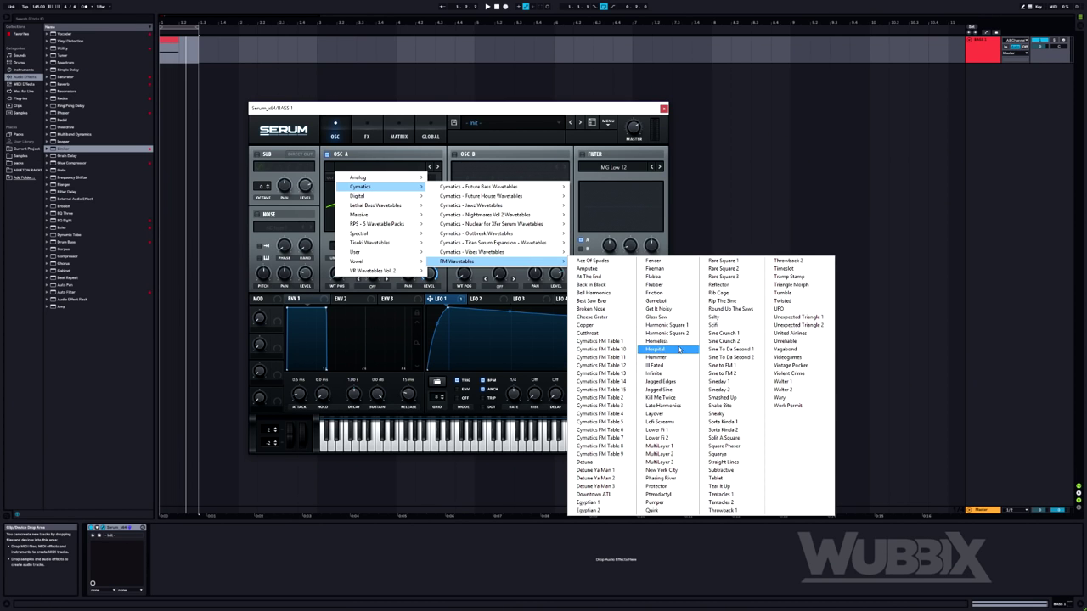
click(662, 375)
drag(336, 277, 408, 349)
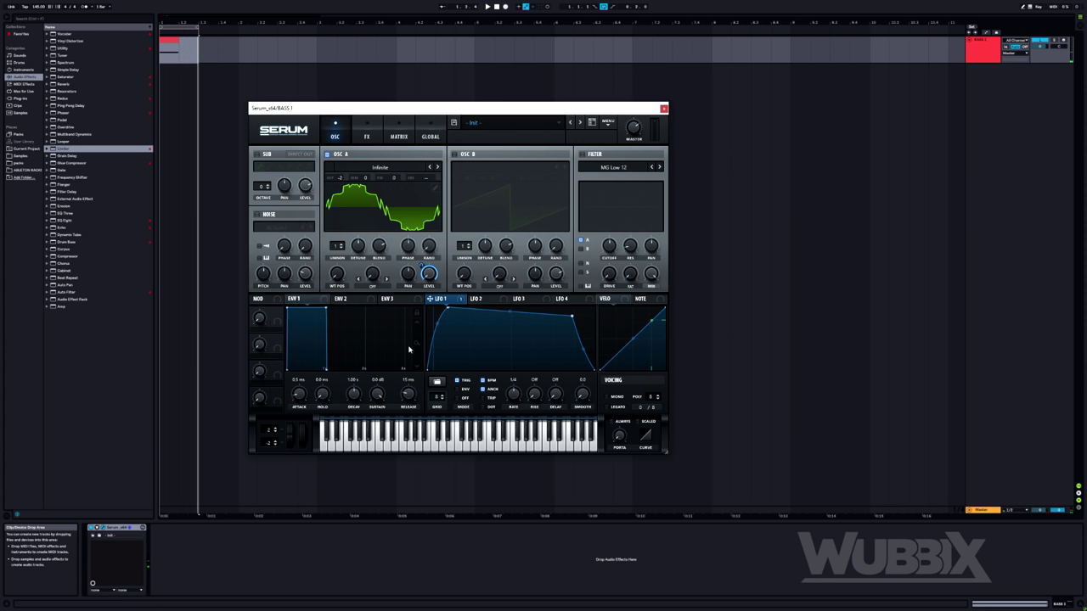
Refine LFO 2's curve in Trig mode and assign it to OSC A's wavetable position
click(480, 300)
mouse_move(484, 309)
mouse_down()
mouse_move(509, 309)
mouse_move(499, 308)
mouse_up()
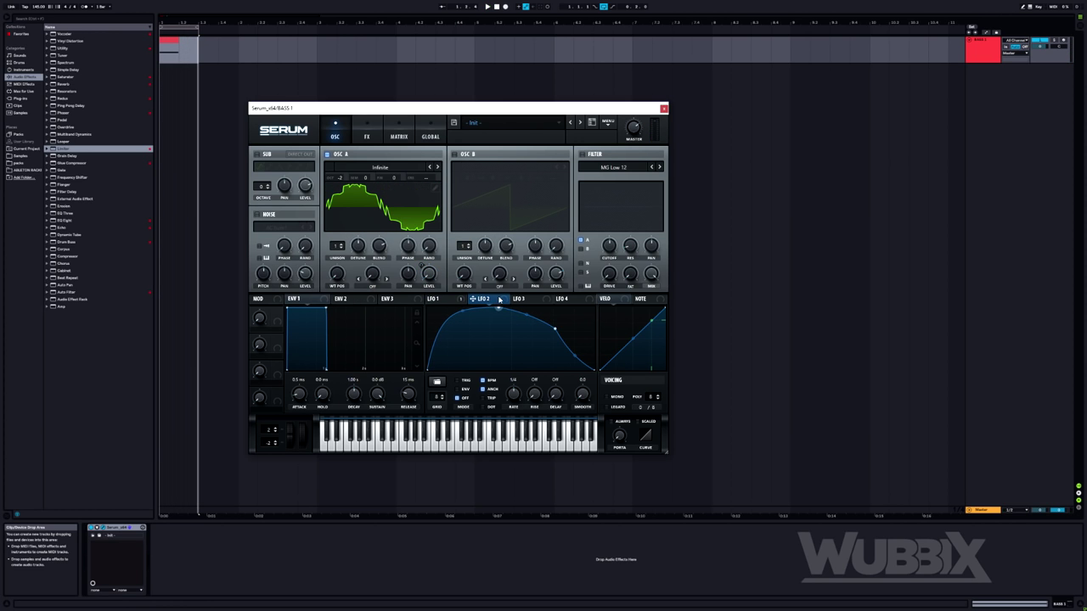
drag(336, 271, 333, 268)
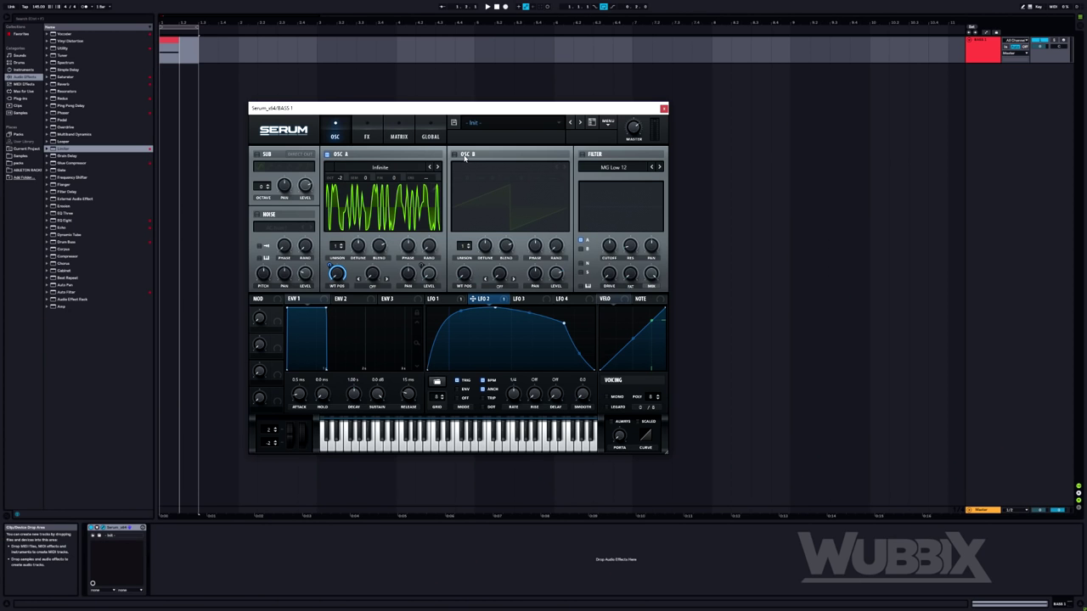
Enable OSC B and set its octave to -1
click(454, 154)
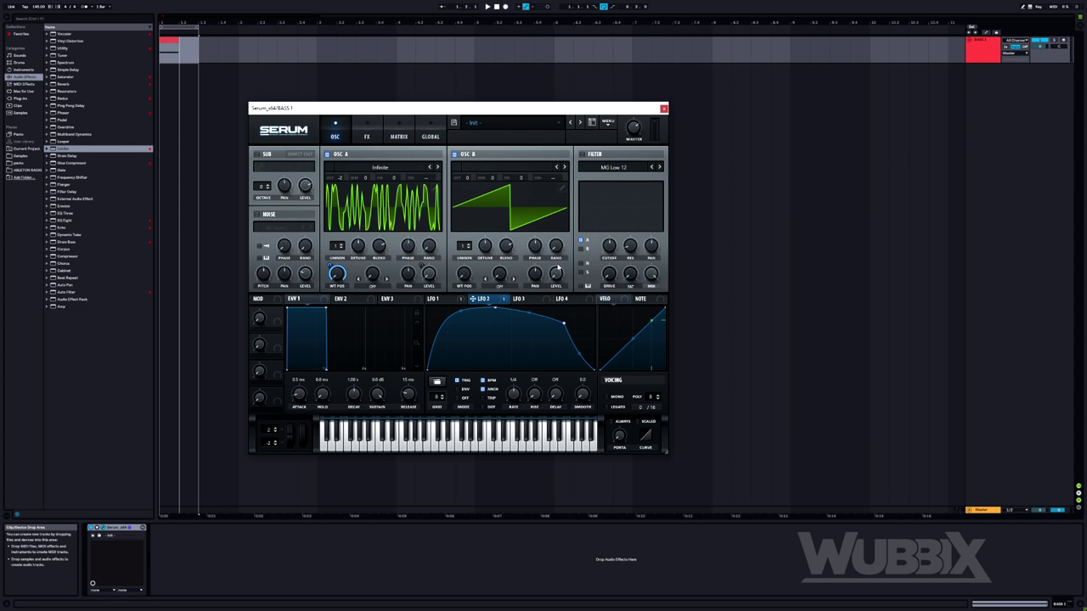
drag(460, 178, 473, 202)
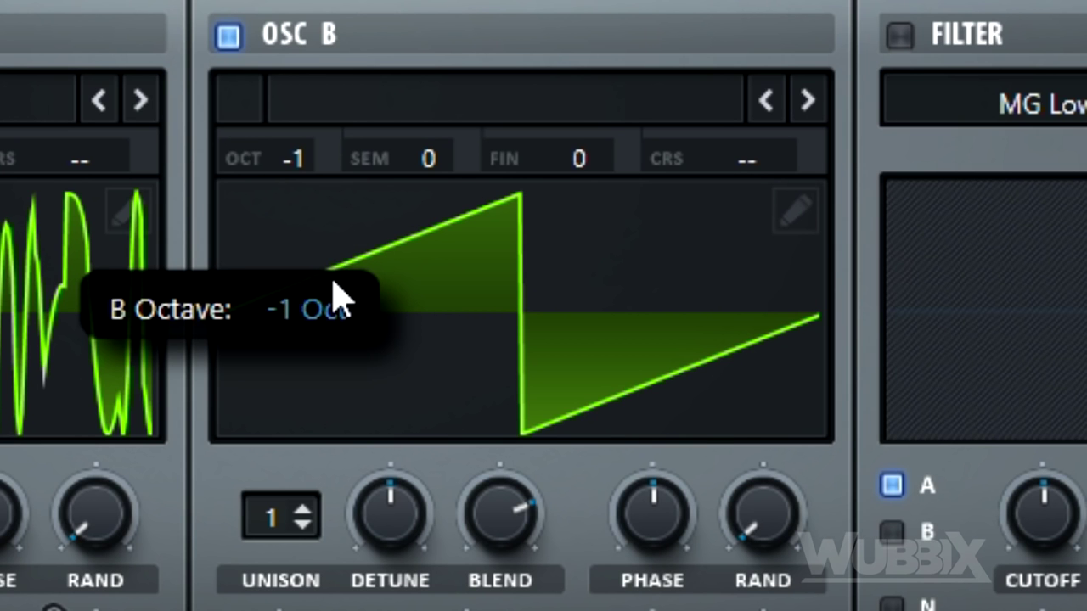
mouse_move(333, 282)
mouse_down()
mouse_move(331, 264)
mouse_move(329, 292)
mouse_up()
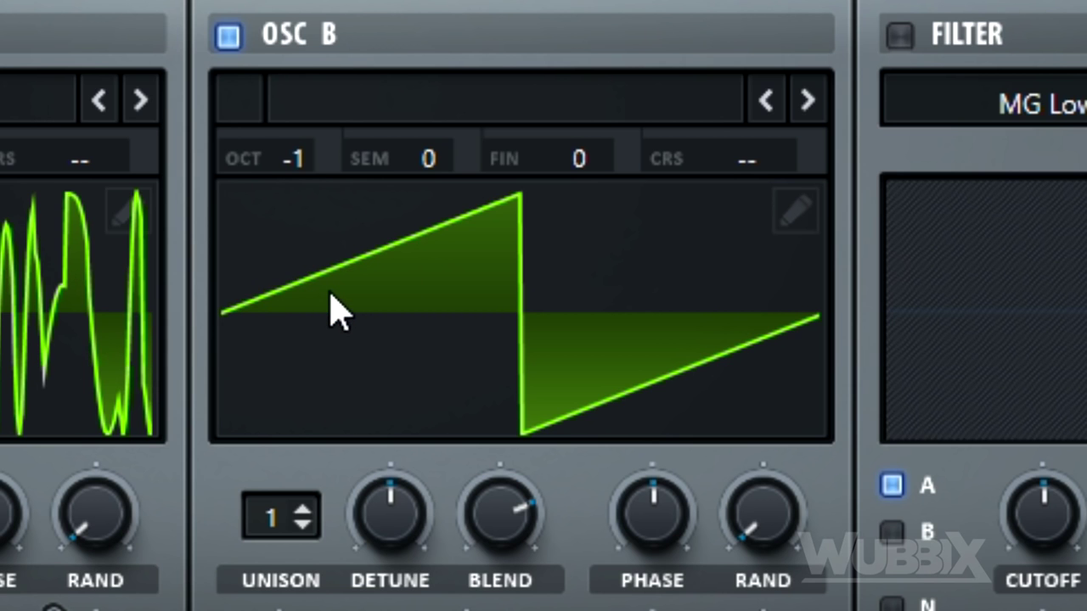
Set OSC A's warp mode to FM (from B) and turn up the warp amount
click(372, 285)
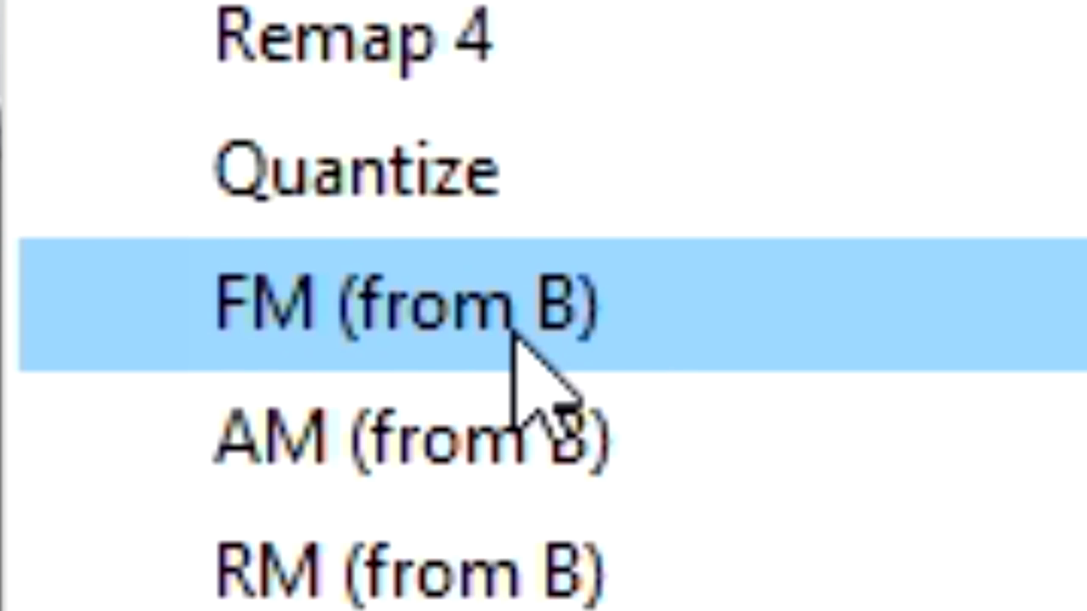
click(512, 329)
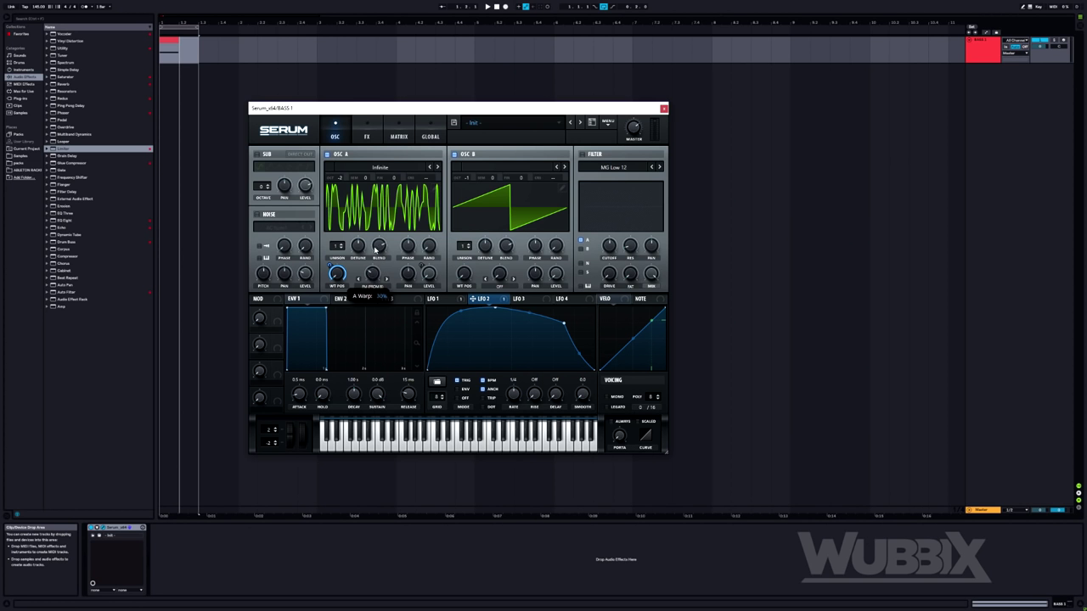
drag(379, 244, 371, 243)
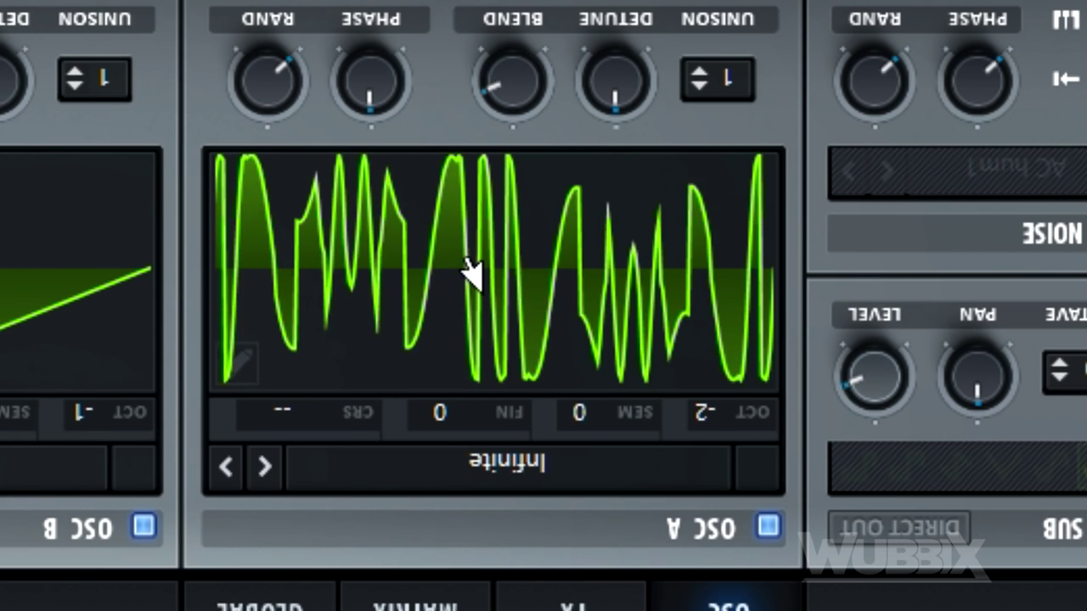
Give OSC B's Remap 1 warp a stair-step curve and close the remap editor
key(space)
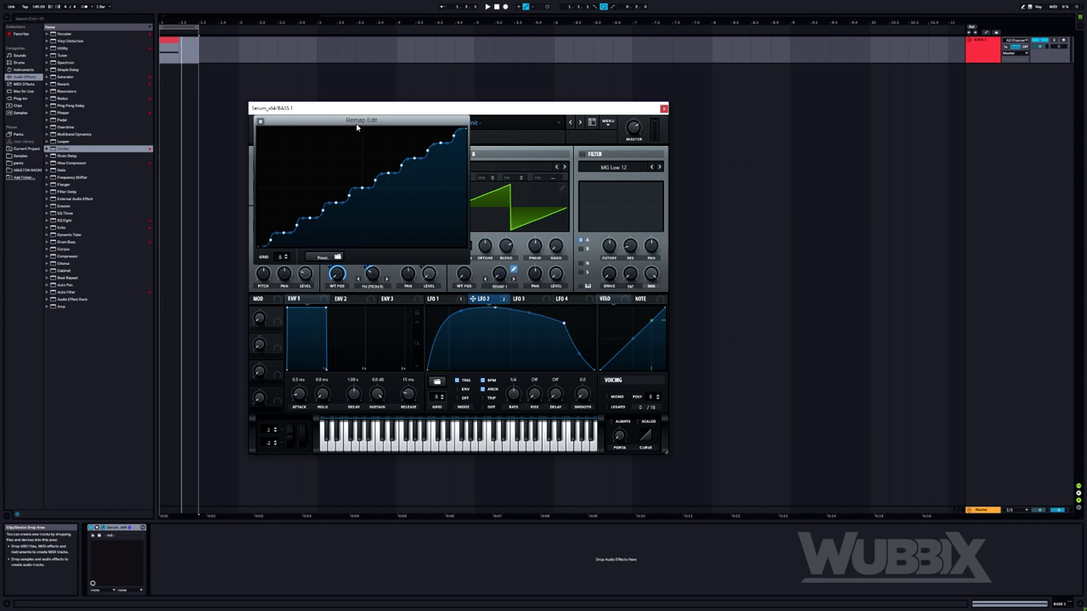
click(261, 122)
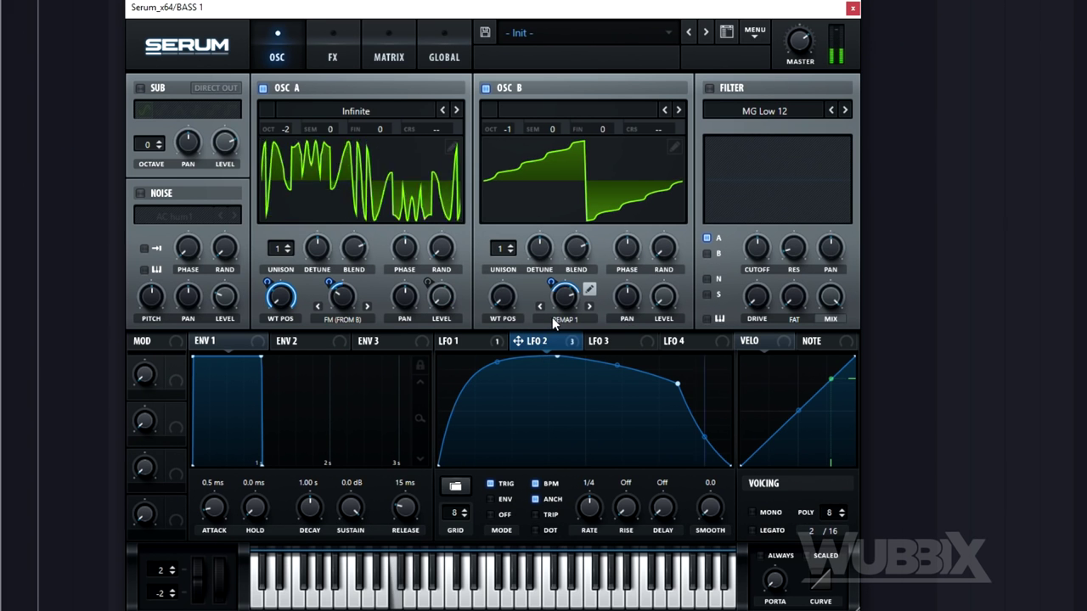
Set the filter type to Cmb + from the Flanges group, lower its cutoff and raise its resonance
click(764, 110)
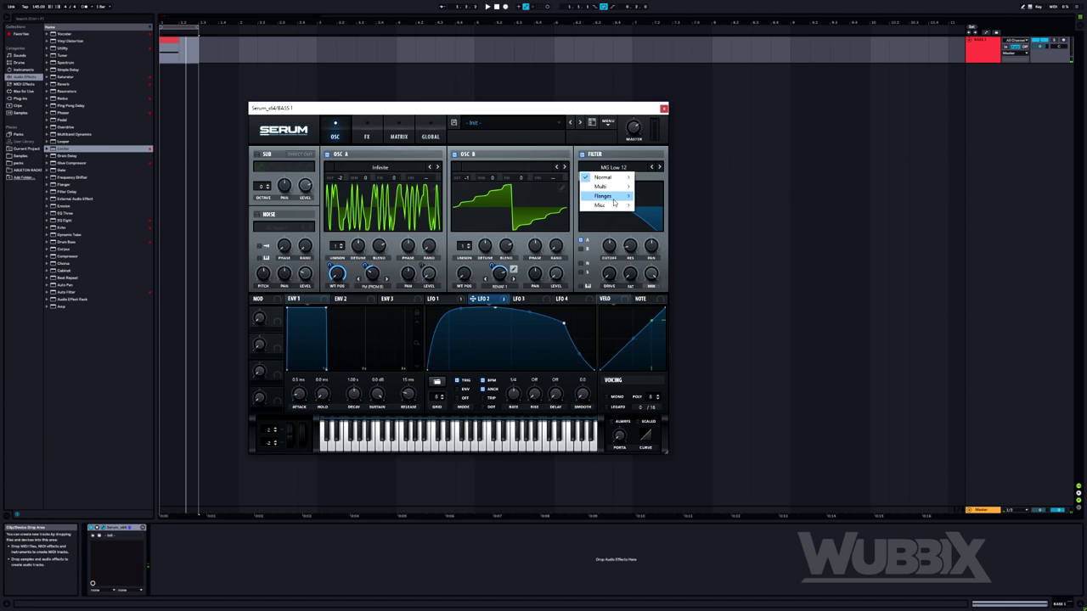
mouse_move(613, 205)
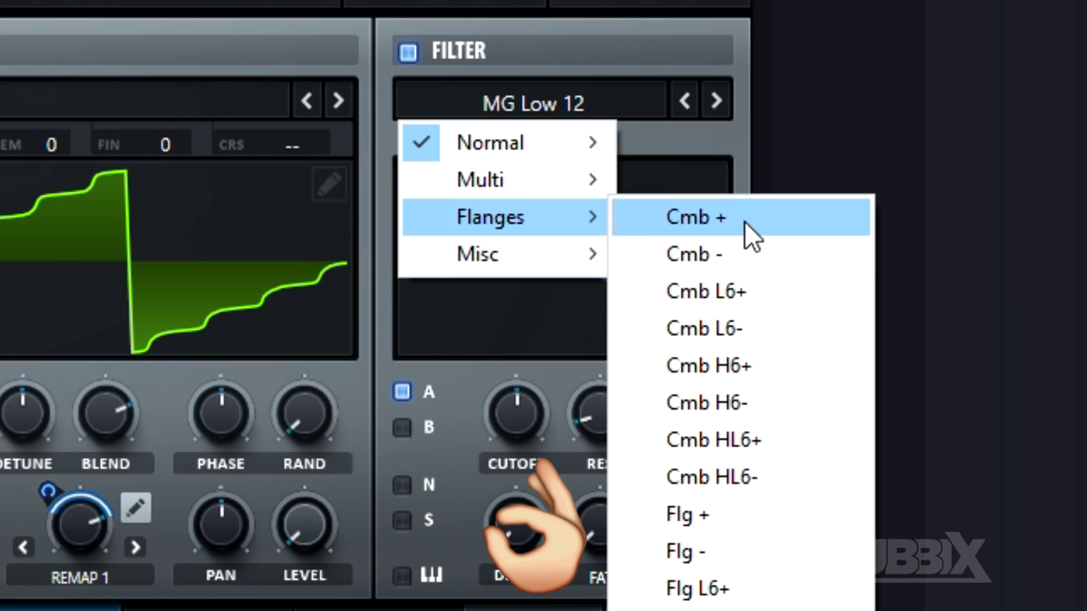
click(675, 198)
drag(516, 414, 516, 535)
drag(600, 413, 513, 186)
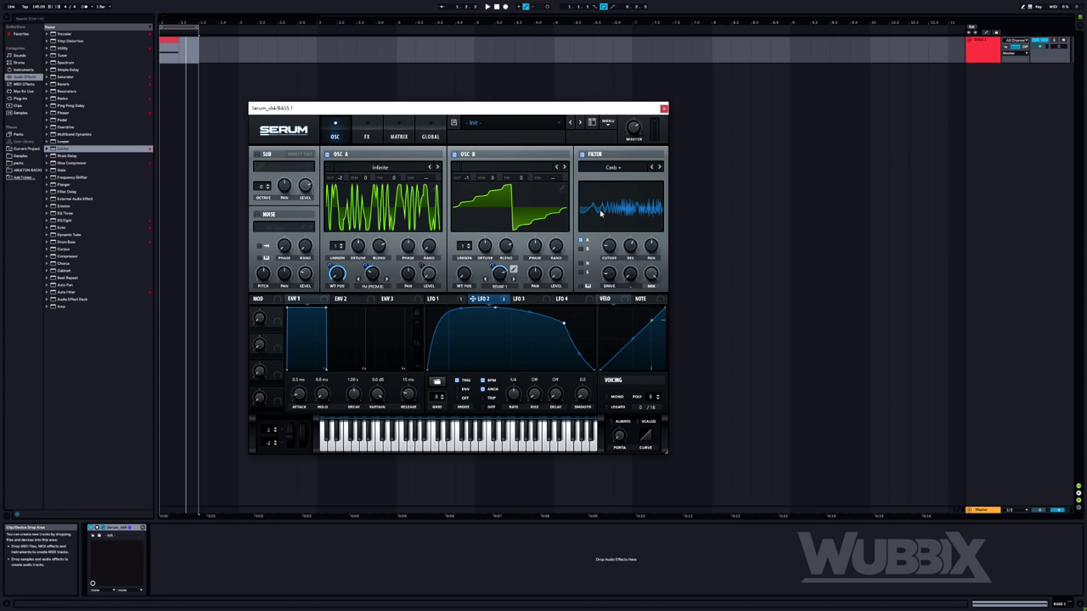
click(625, 168)
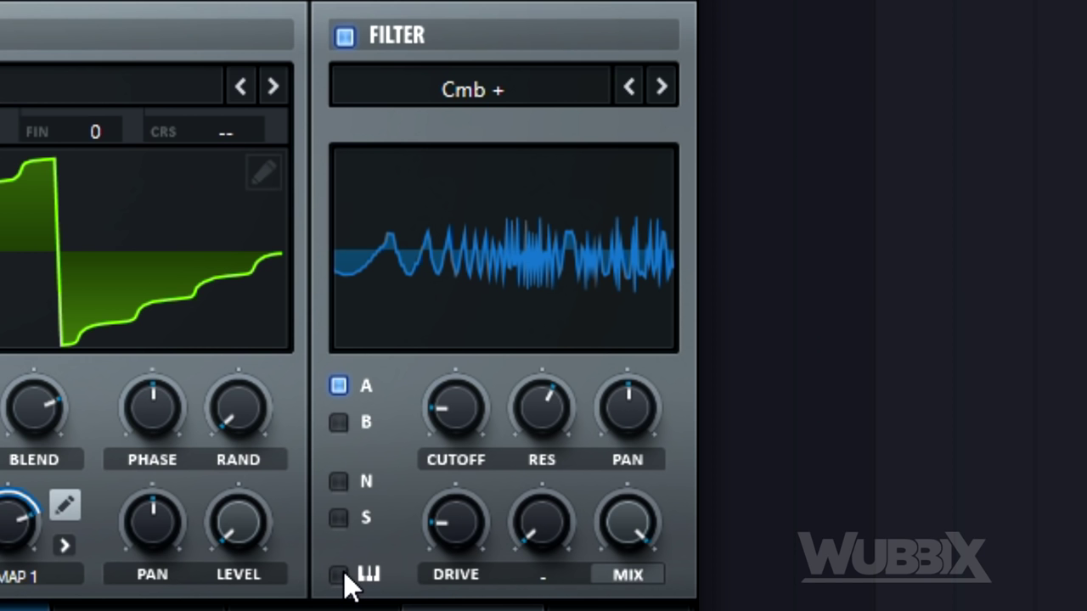
Enable key tracking on the filter and tune its cutoff to about 132 Hz
click(343, 572)
mouse_move(453, 405)
mouse_down()
mouse_move(455, 366)
mouse_move(432, 345)
mouse_move(421, 358)
mouse_move(449, 400)
mouse_up()
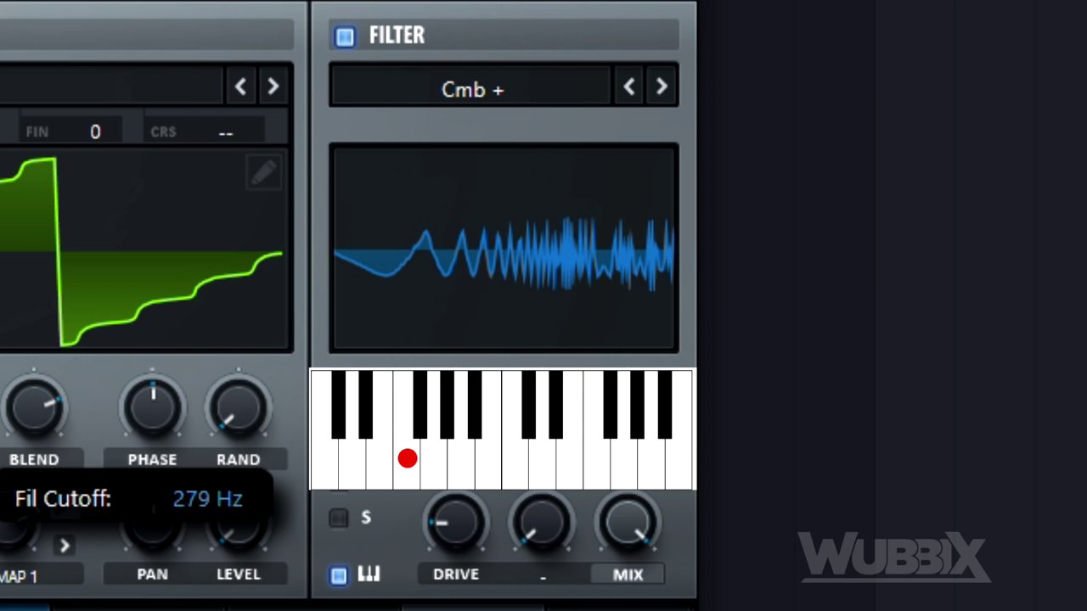
drag(448, 399, 439, 436)
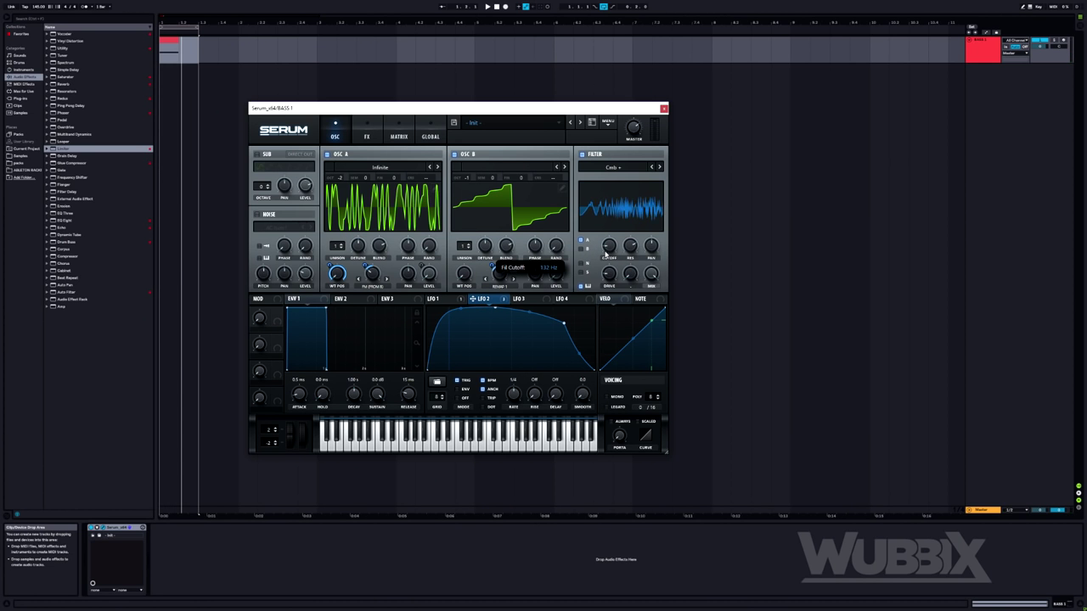
drag(605, 255, 608, 254)
Assign LFO 2 to the filter cutoff and adjust the modulation depth
drag(502, 303, 608, 248)
drag(602, 238, 591, 257)
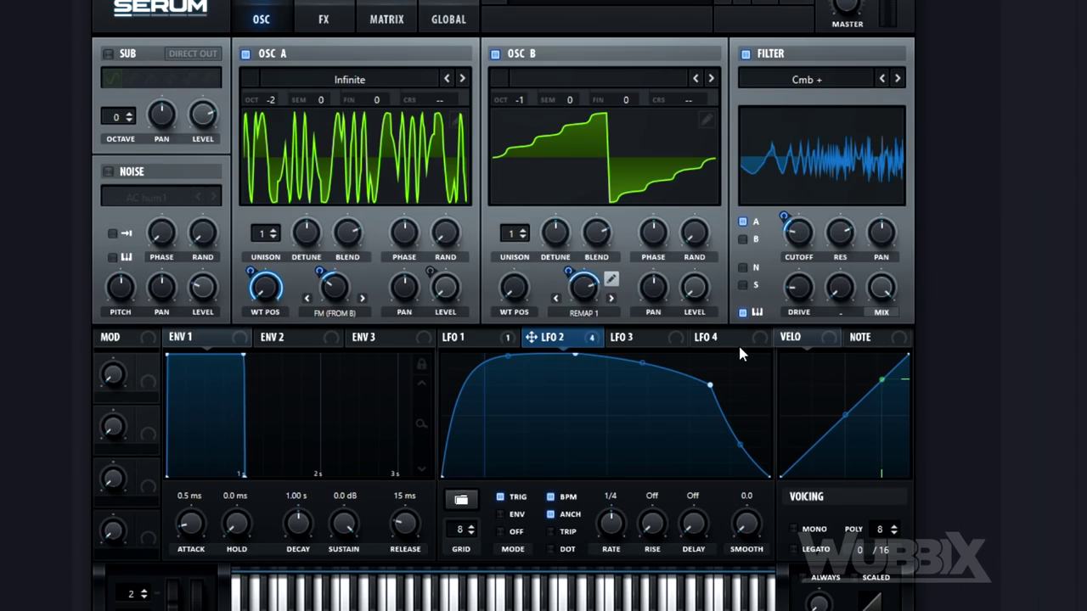
Enable the compressor in Serum's effects and switch it to multiband mode
click(323, 19)
drag(435, 158, 483, 173)
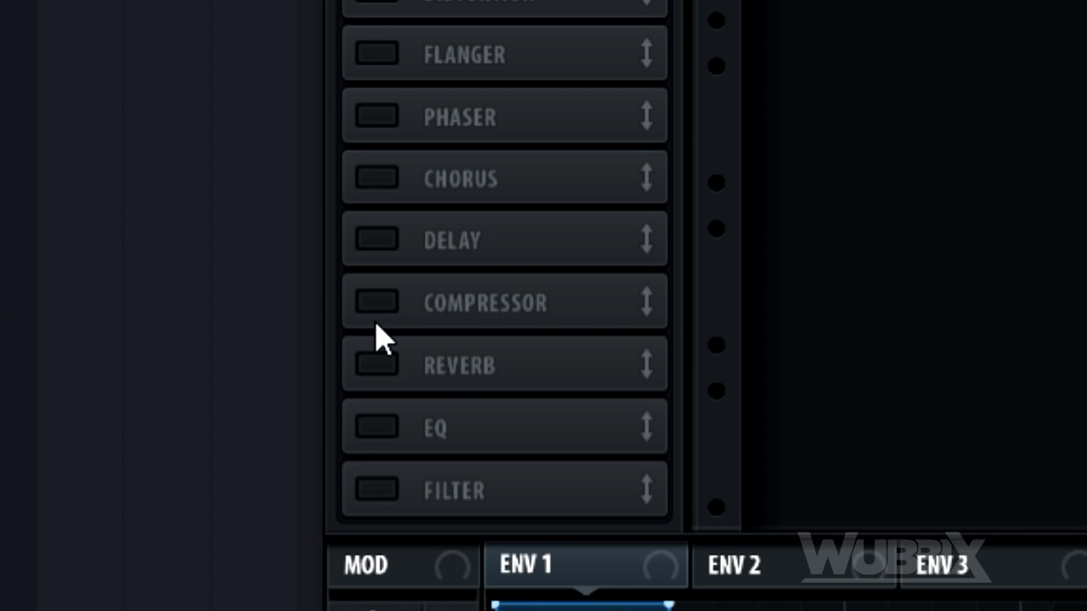
click(315, 304)
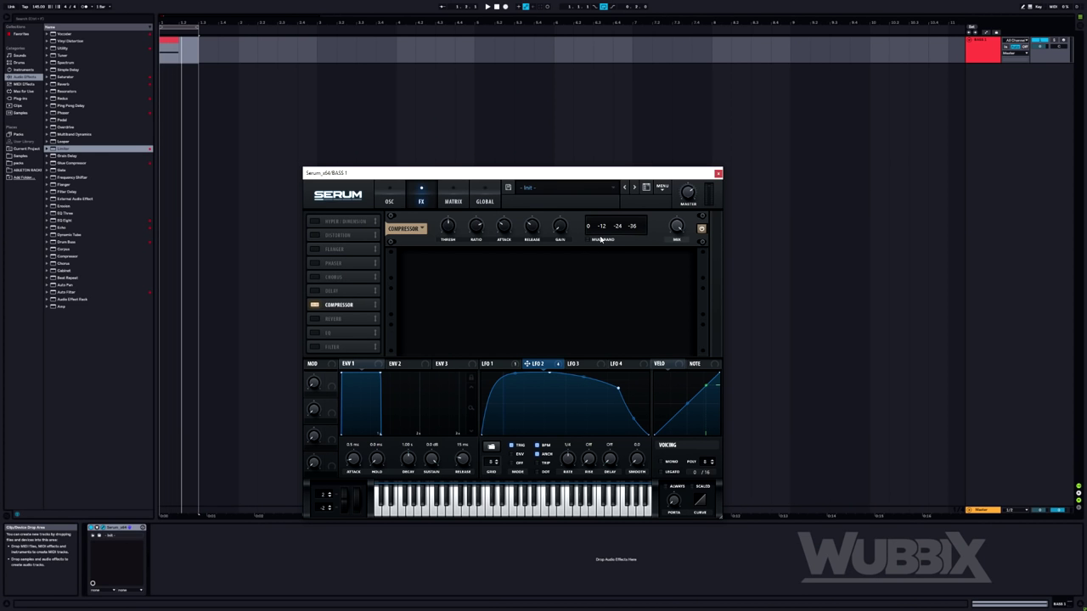
click(600, 239)
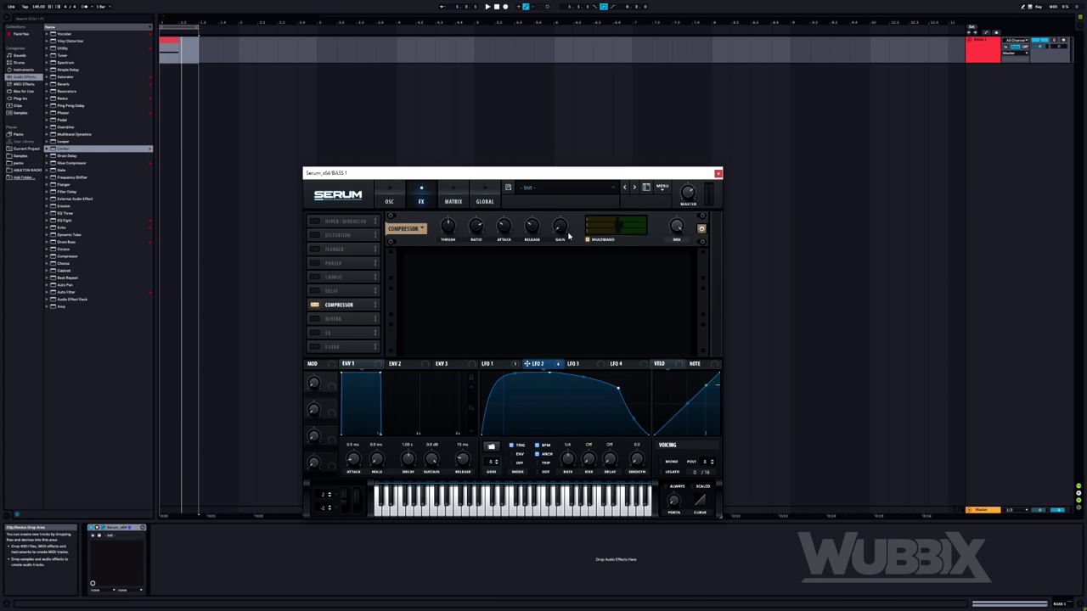
Play the loop to audition the compression and move the compressor above the Phaser in the effects chain
key(space)
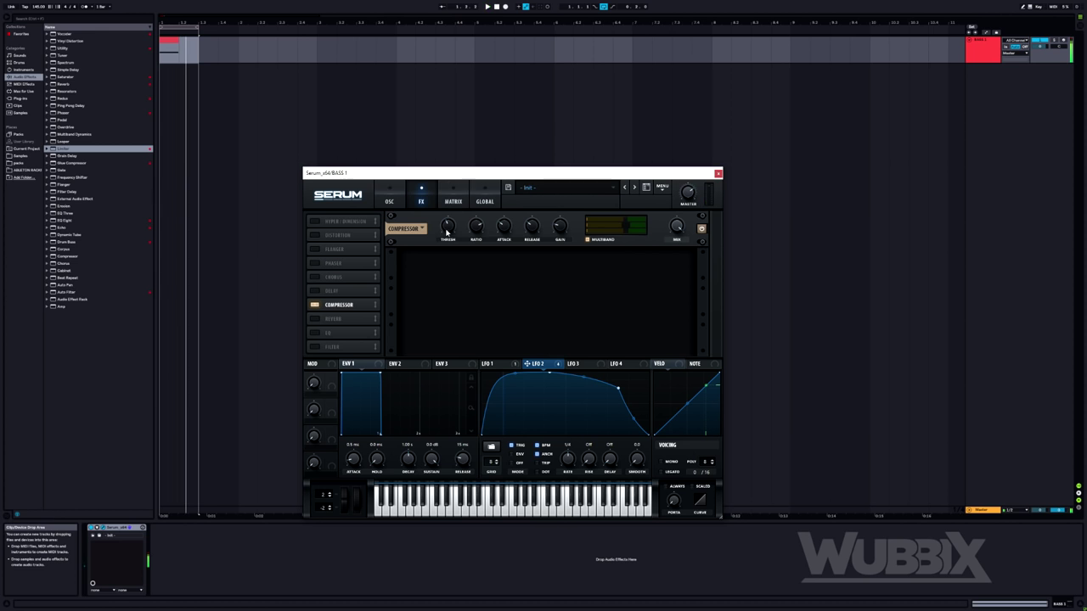
drag(340, 305, 344, 261)
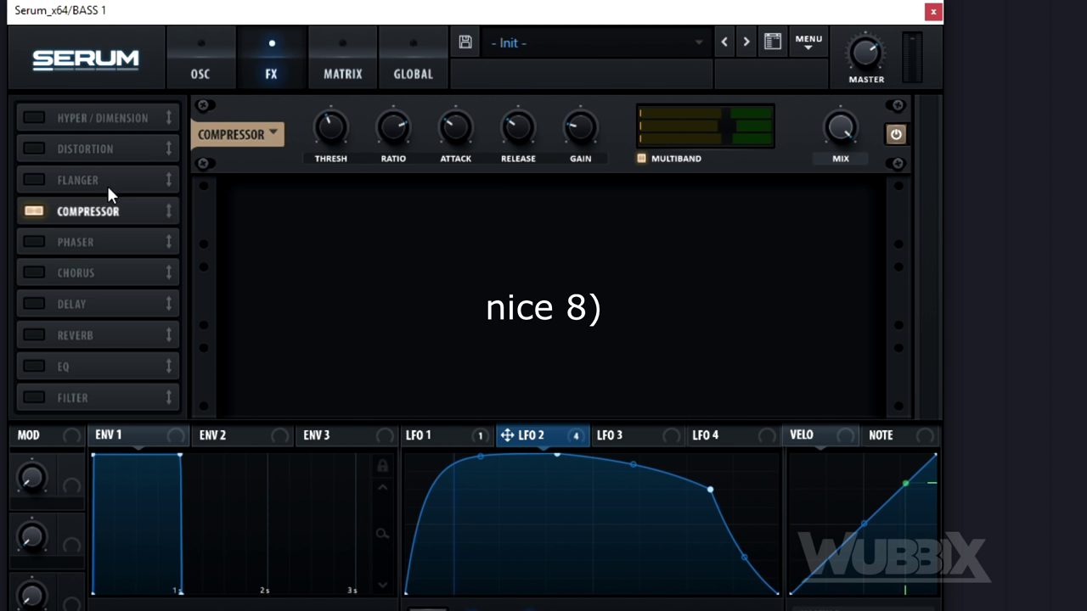
Enable the Distortion effect in Tube mode, adjust its drive and assign LFO 2 to the drive
click(314, 235)
click(460, 230)
click(460, 231)
drag(625, 214, 625, 201)
drag(527, 364, 606, 227)
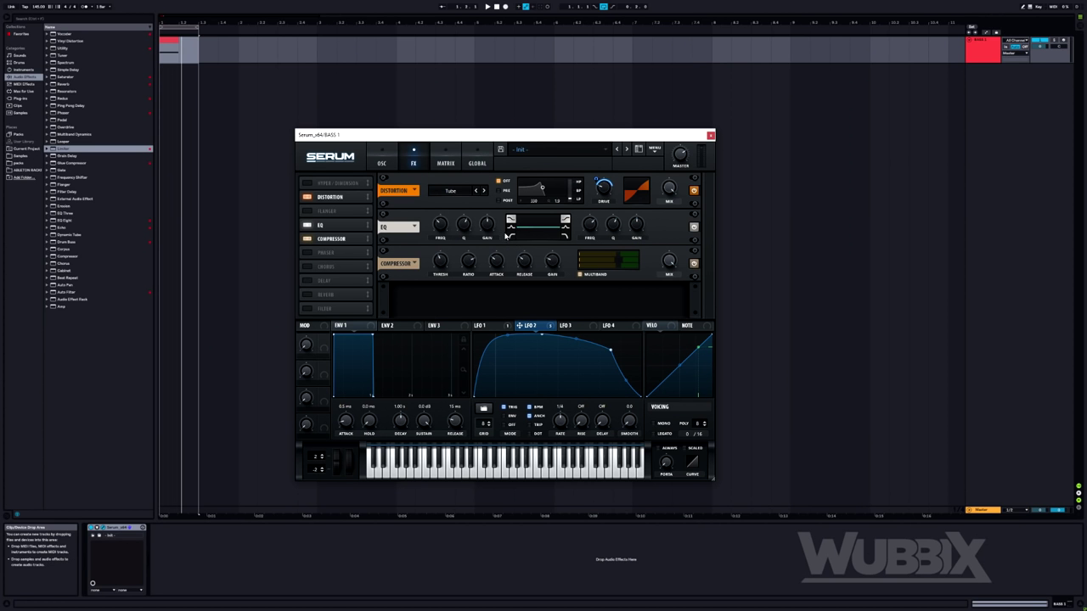
Switch the lower band of Serum's EQ to a low cut and tune its frequency
click(509, 235)
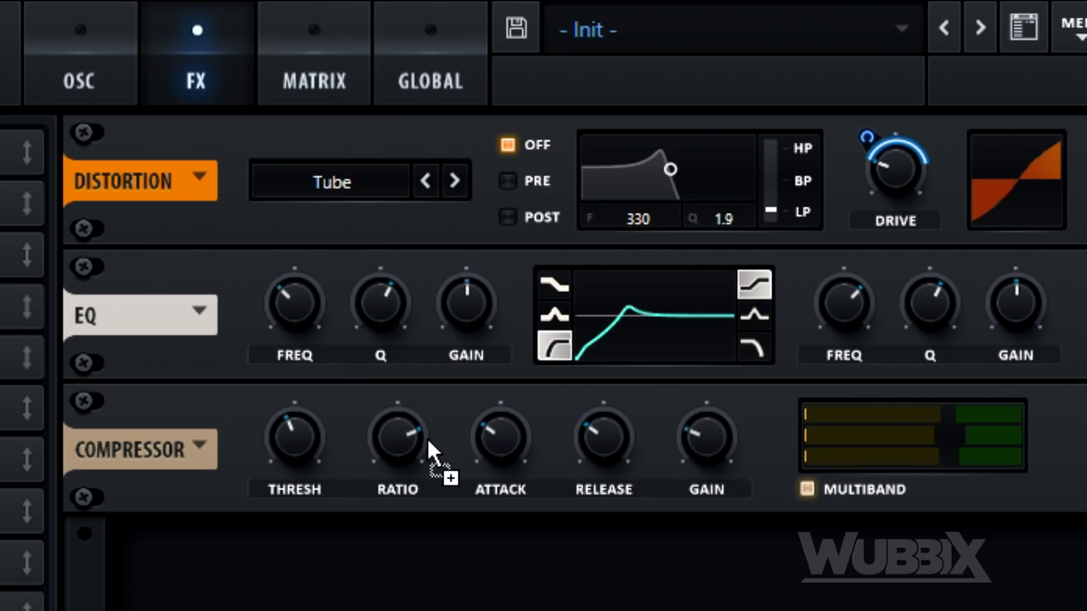
drag(437, 226, 436, 230)
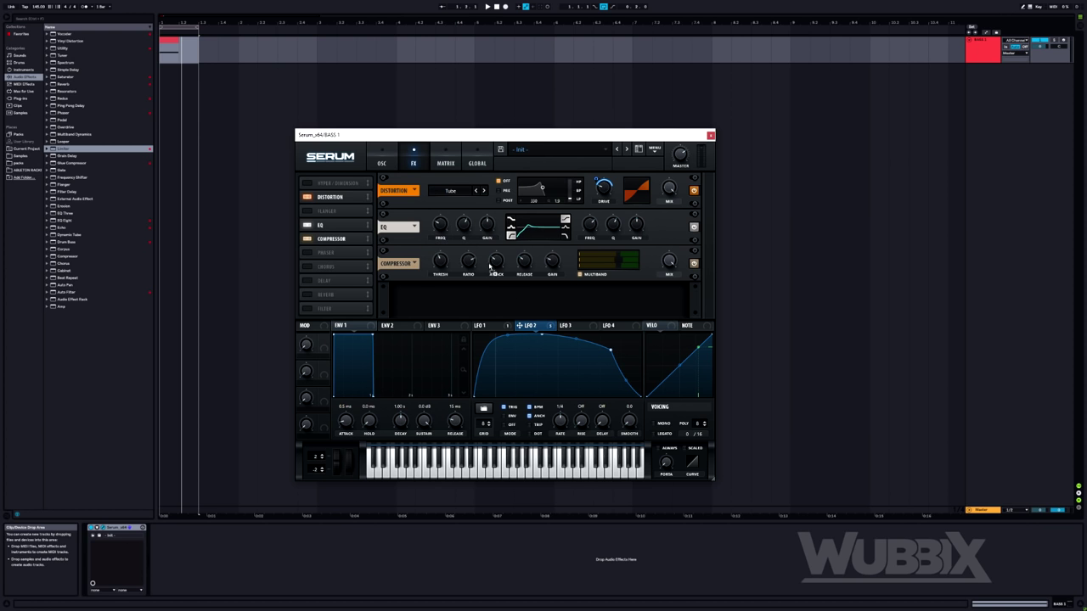
drag(434, 218, 431, 238)
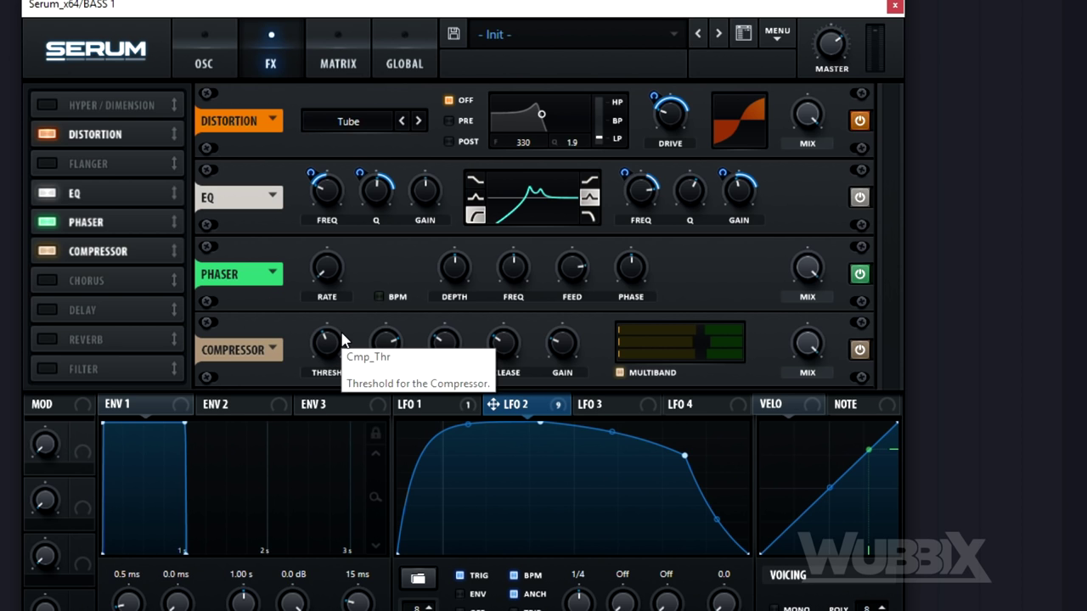
Lower the Phaser's depth and assign LFO 2 to both its depth and its frequency
drag(453, 268, 442, 305)
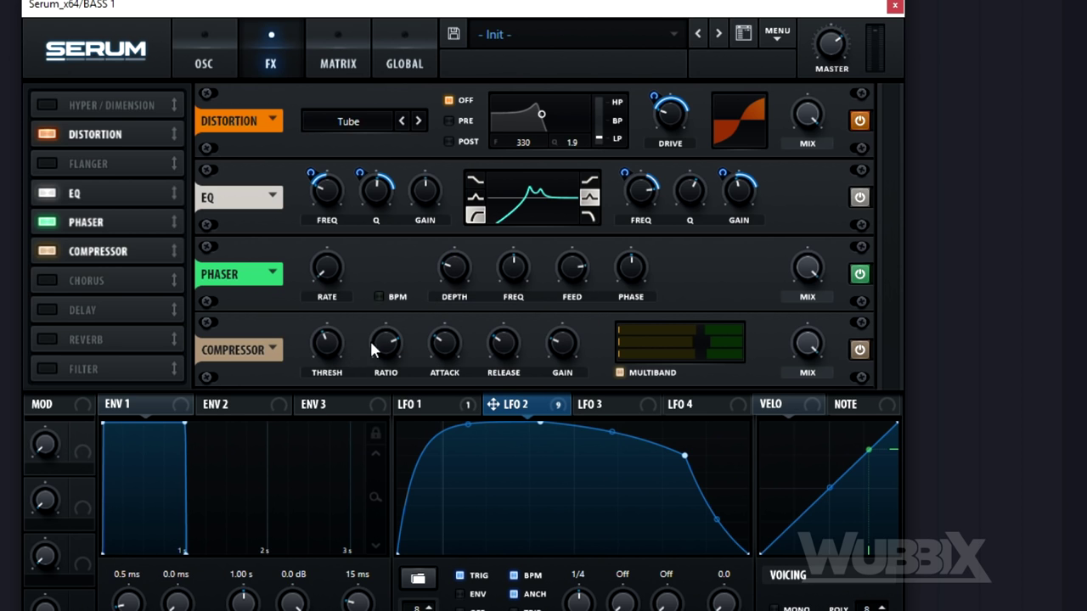
drag(524, 416, 453, 268)
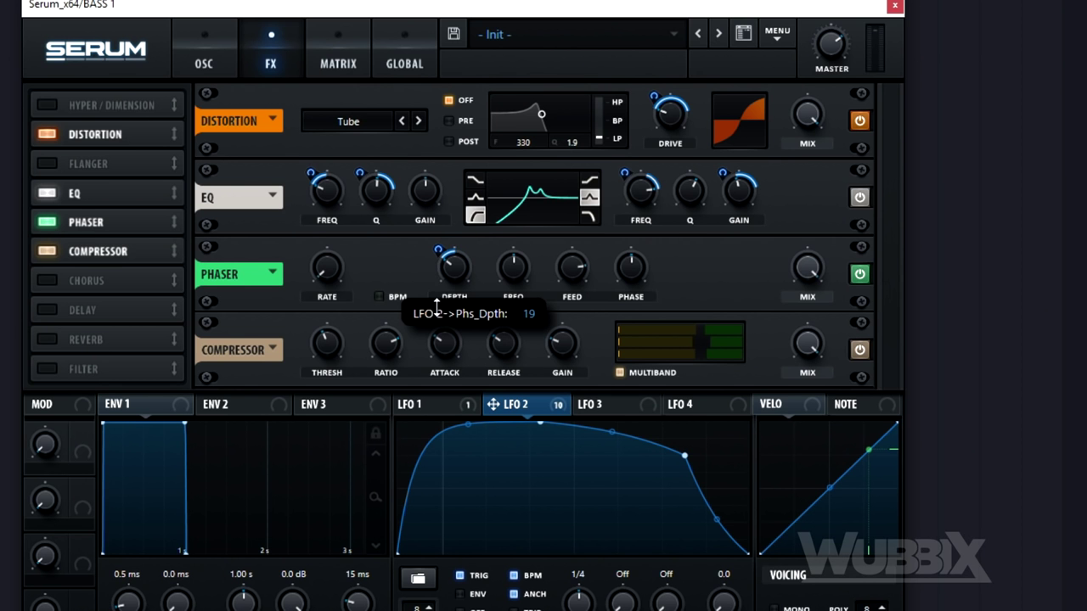
drag(543, 408, 496, 259)
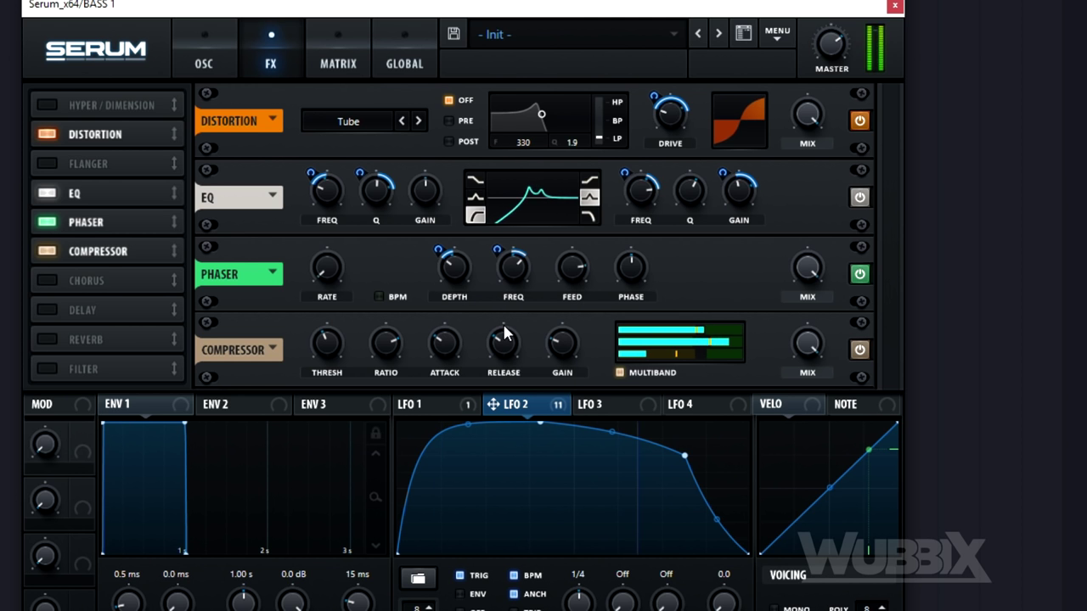
Lower the Phaser's mix, assign LFO 2 to it and adjust the modulation depth
drag(807, 267, 707, 272)
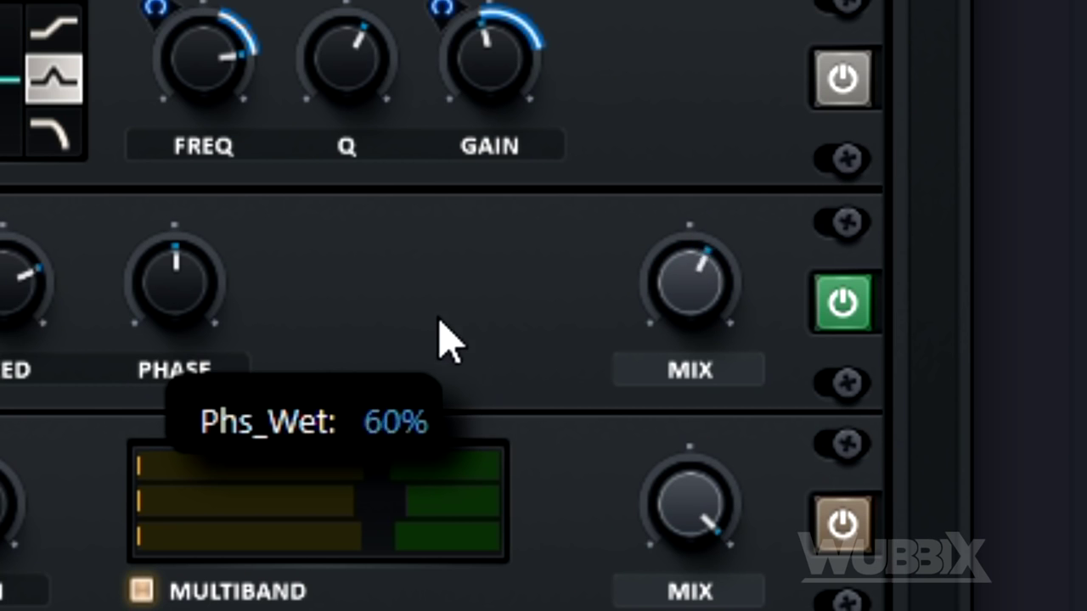
drag(399, 276, 344, 399)
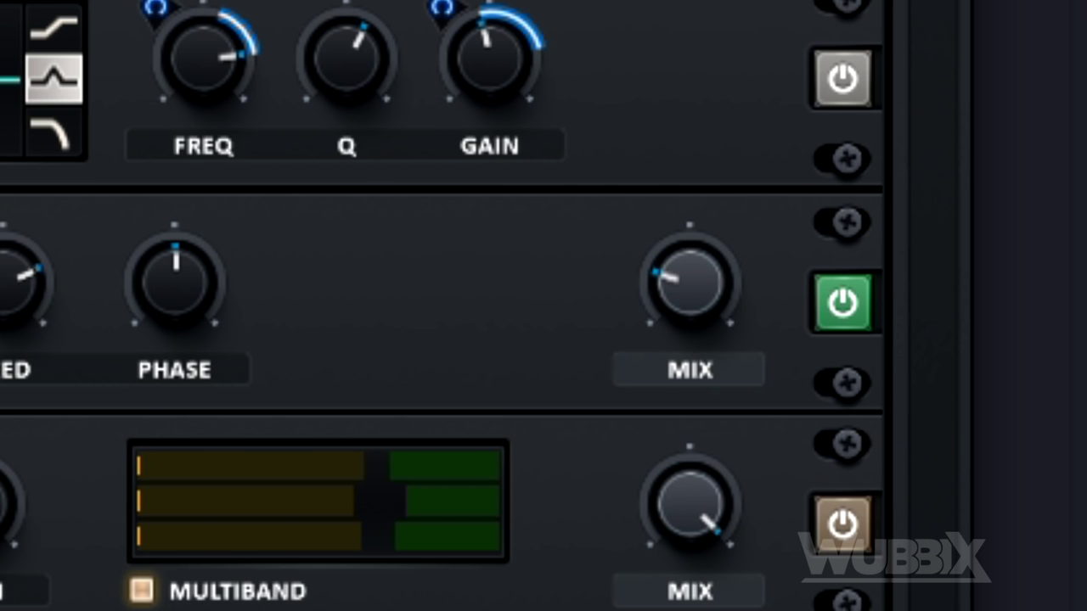
drag(701, 305, 628, 330)
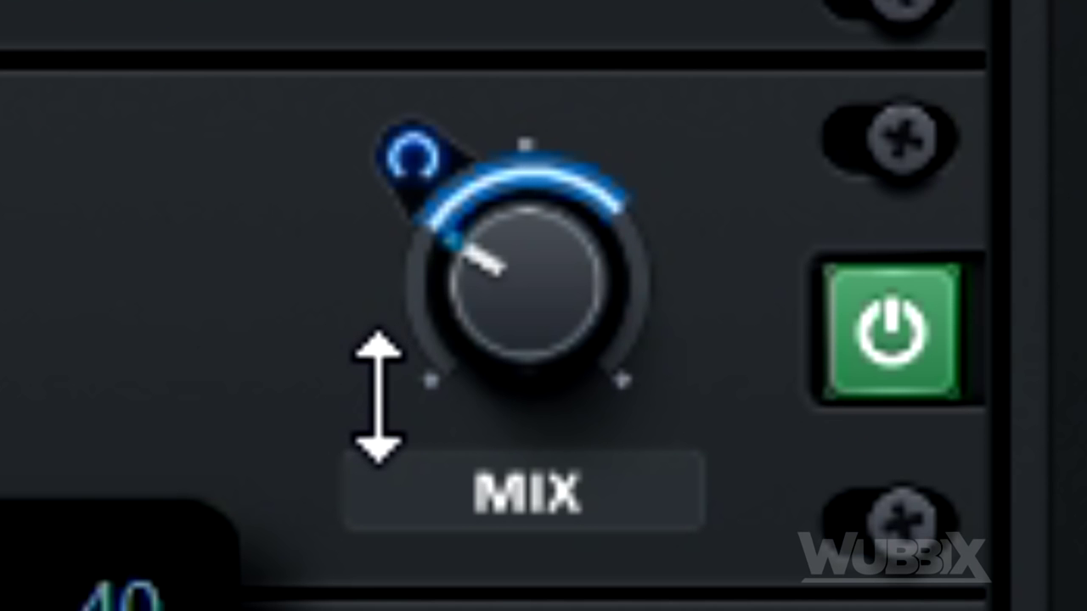
drag(378, 395, 397, 416)
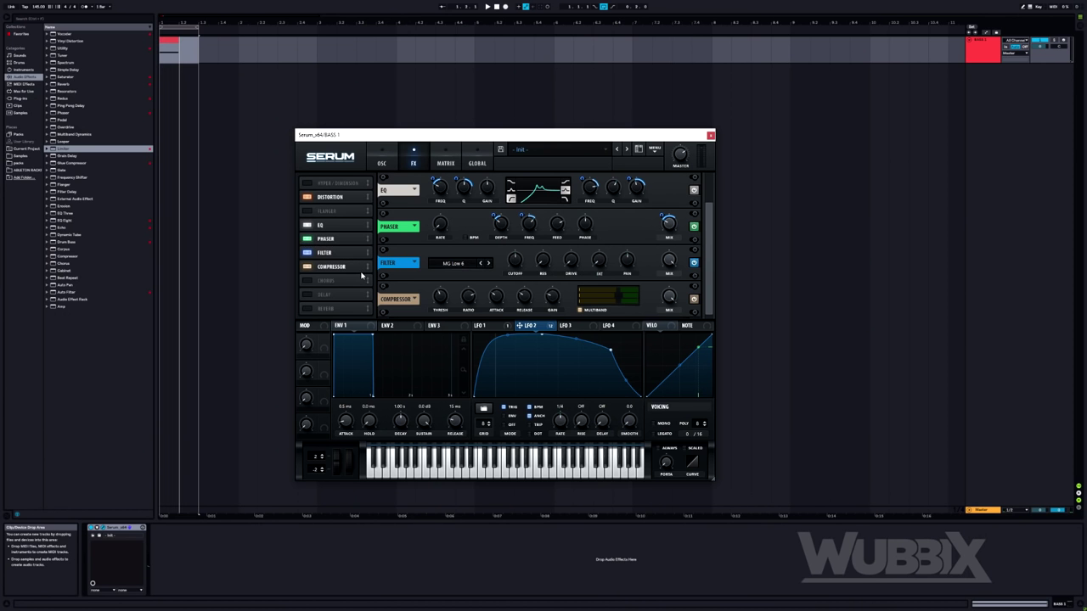
Set the effects filter type to Flg + and assign LFO 2 to its cutoff and resonance
click(445, 258)
mouse_move(465, 292)
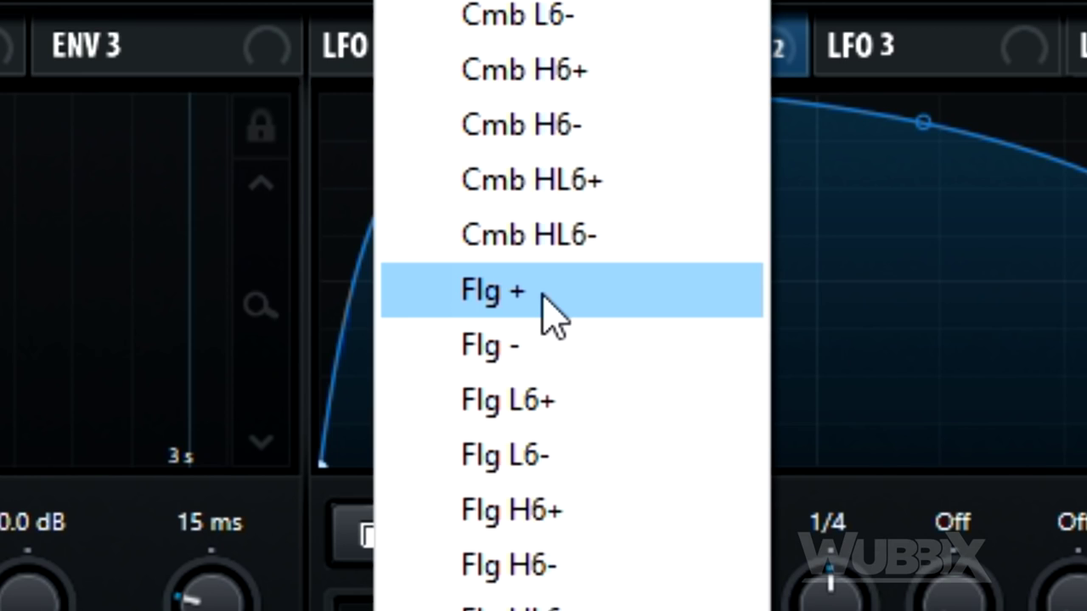
click(520, 384)
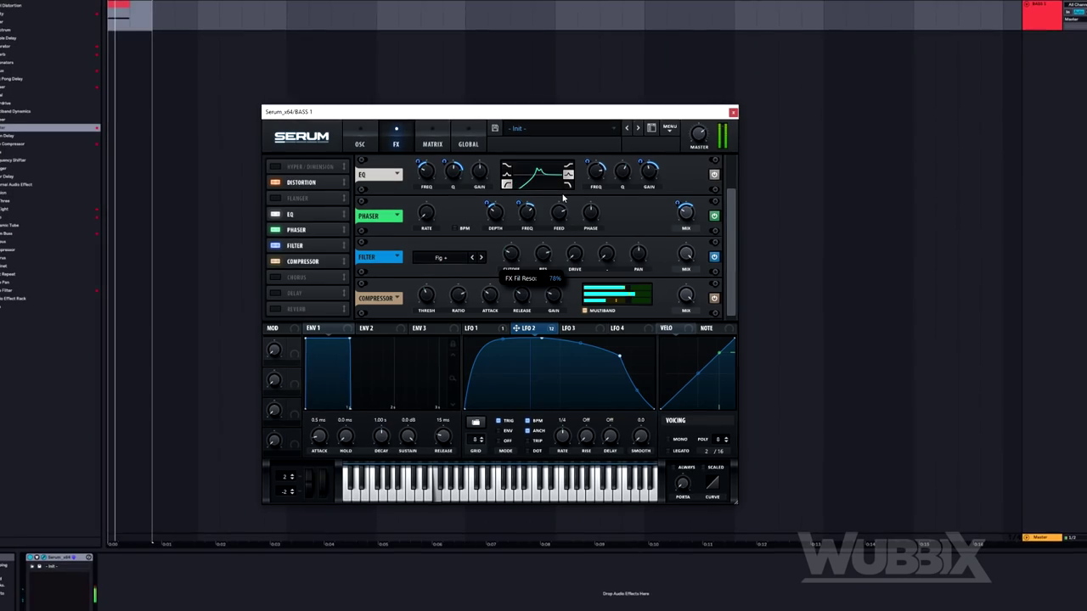
drag(516, 328, 462, 252)
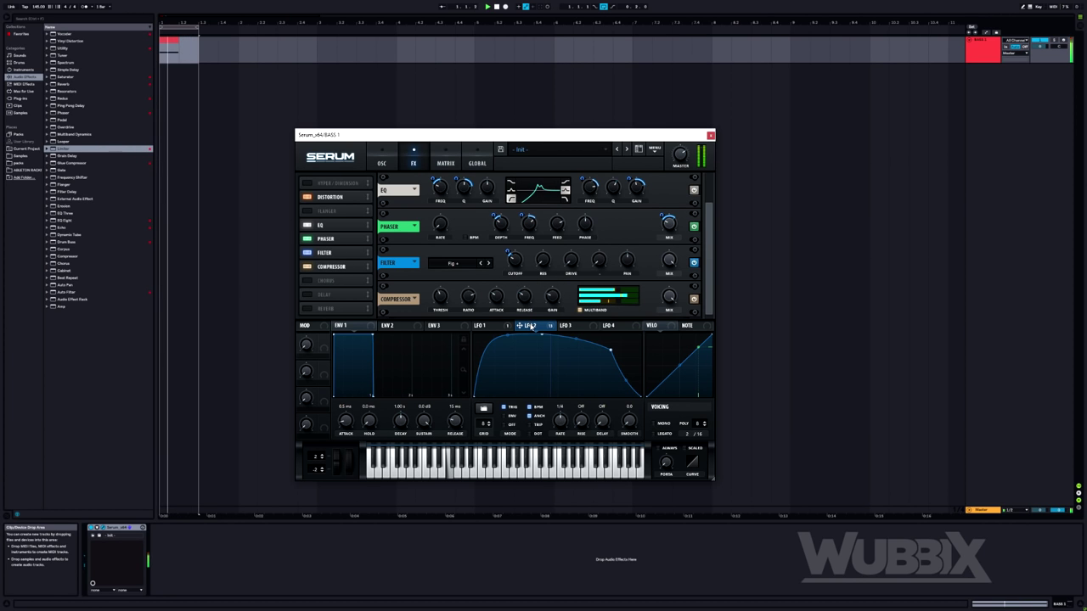
drag(530, 328, 545, 253)
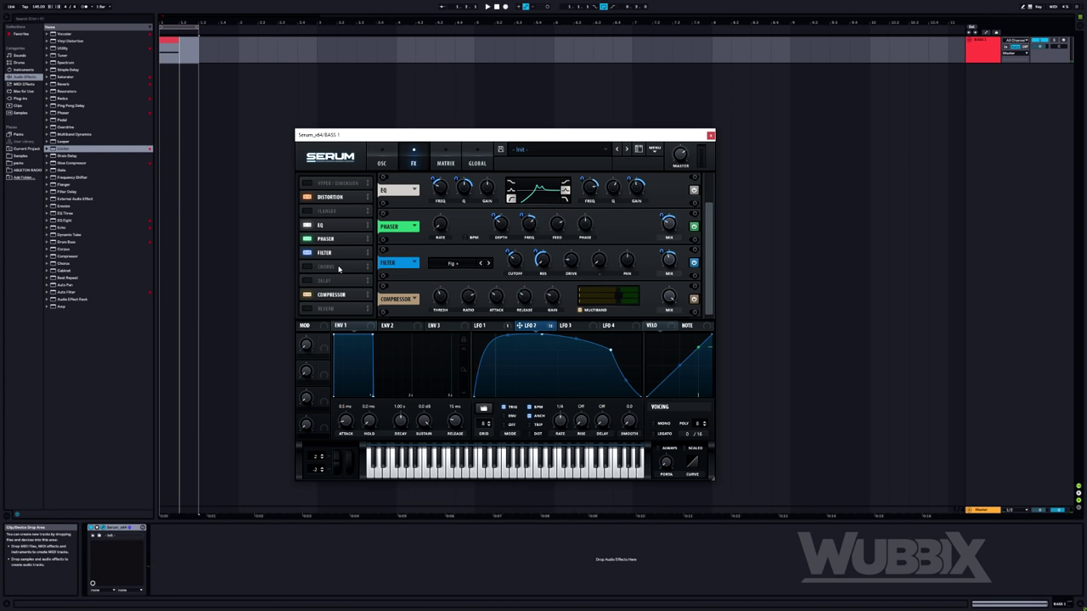
Enable the Flanger and place it between the Phaser and the Filter in the effects chain
click(305, 212)
drag(326, 213, 335, 267)
drag(338, 267, 350, 237)
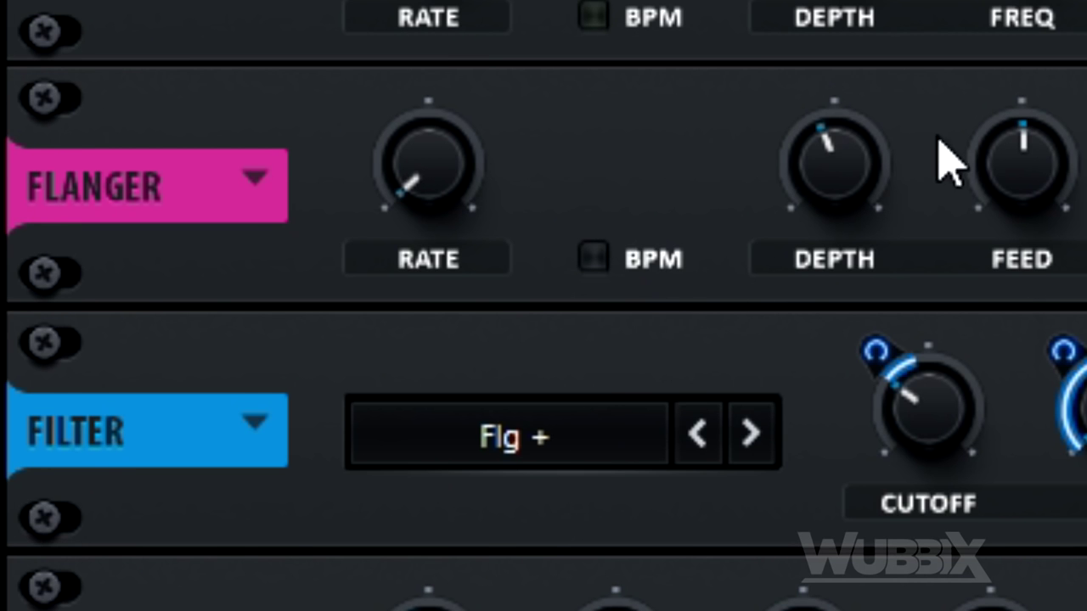
Adjust the Flanger's depth, feed and phase, and modulate its depth and phase with LFO 2
drag(529, 256, 532, 225)
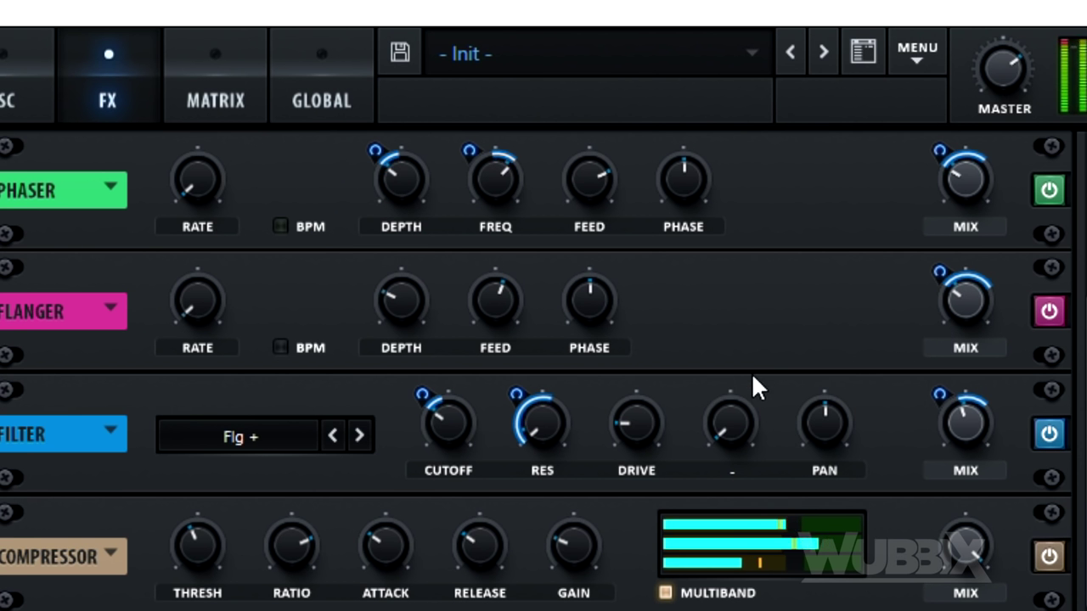
drag(502, 230, 501, 237)
drag(402, 607, 401, 299)
drag(375, 271, 376, 338)
drag(584, 293, 583, 252)
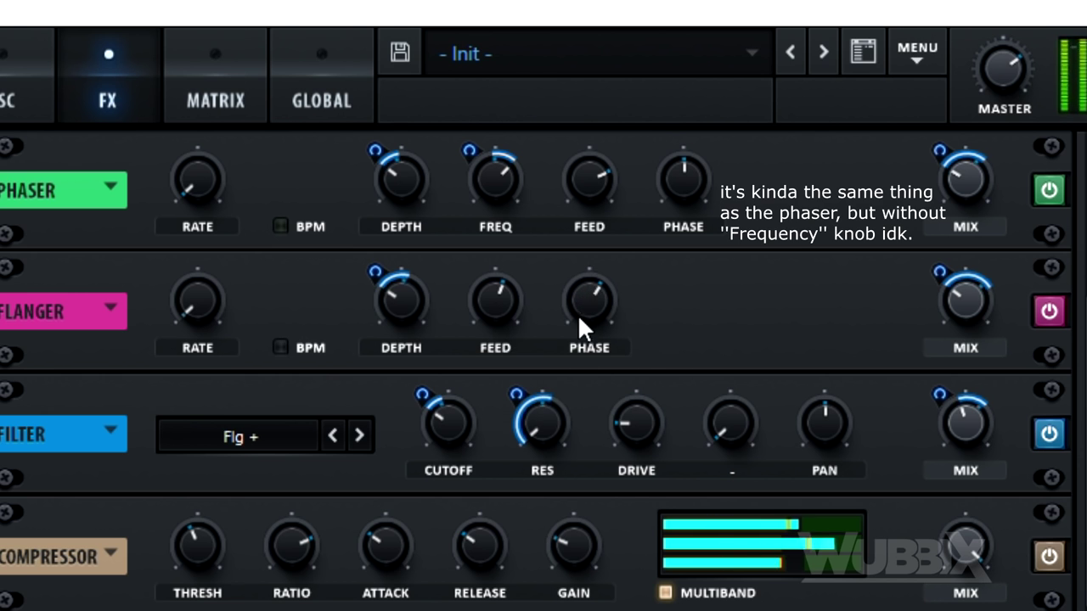
drag(402, 607, 574, 315)
drag(562, 272, 558, 356)
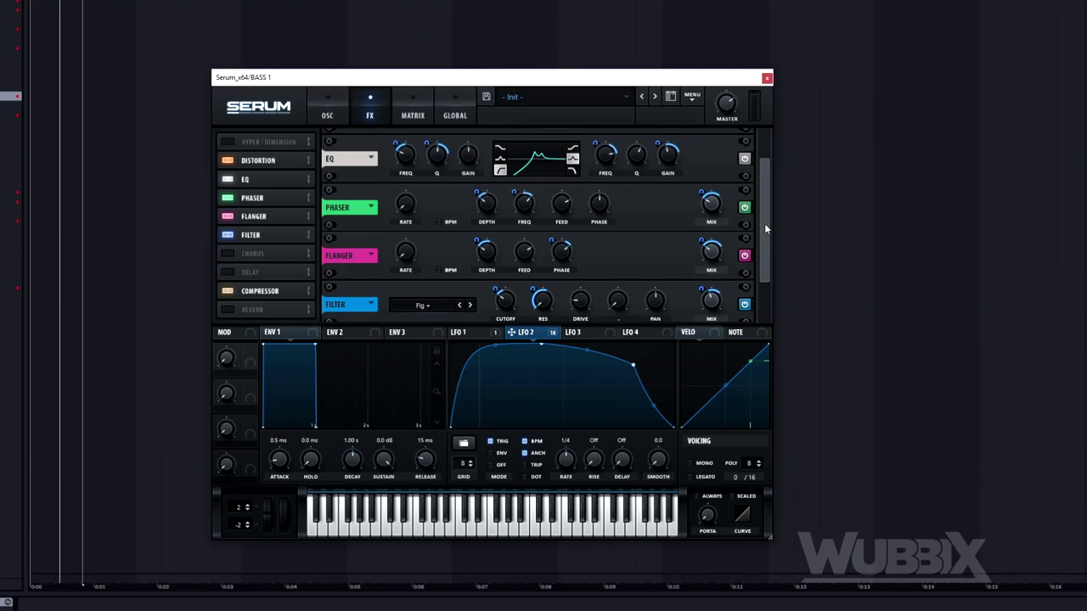
Fine-tune the mix levels of the Phaser and Flanger effects
scroll(764, 224, down, 1)
scroll(766, 226, up, 1)
drag(972, 323, 973, 330)
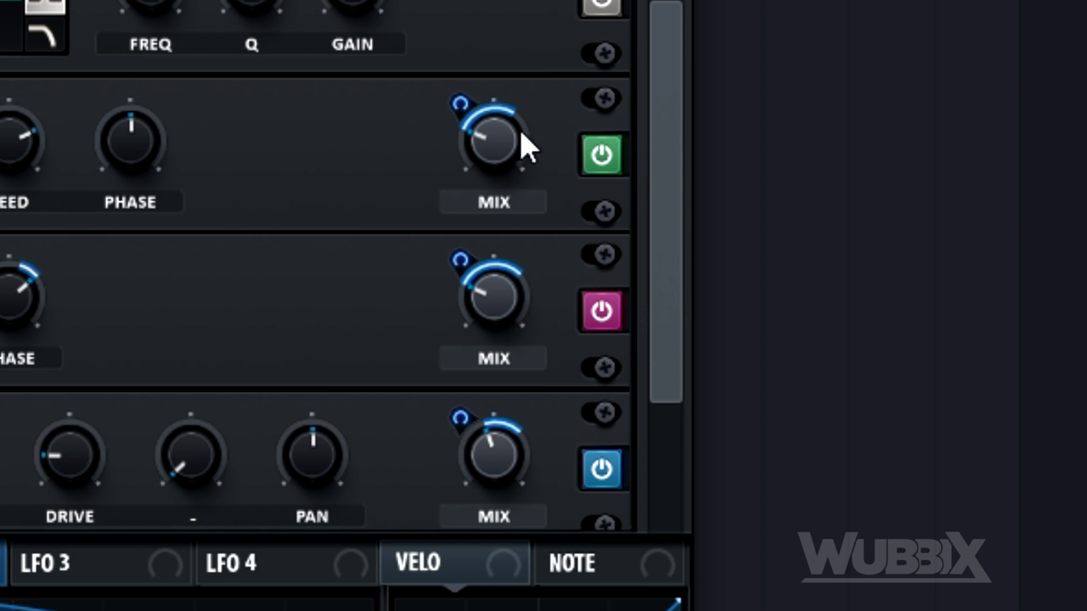
drag(681, 88, 717, 174)
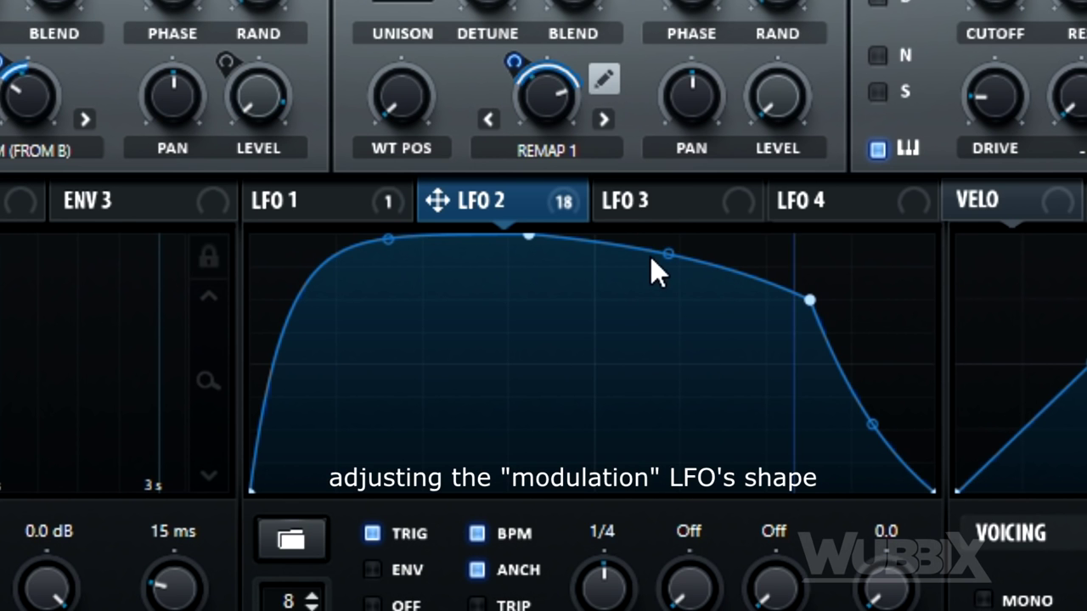
Reshape LFO 2 so its peak holds longer before falling, and return to Serum's effects page
drag(531, 235, 730, 162)
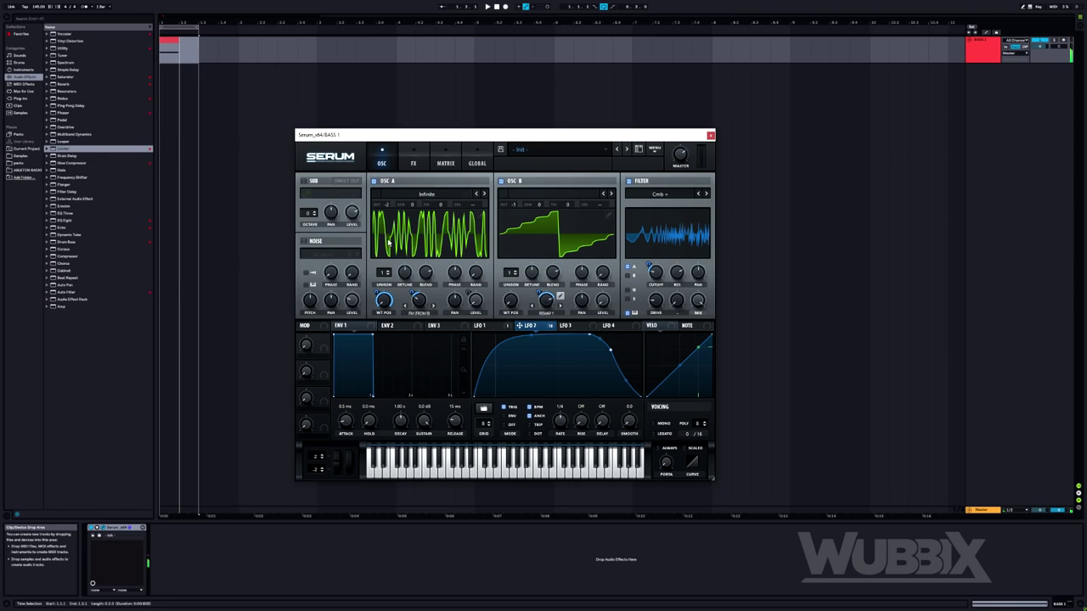
click(413, 163)
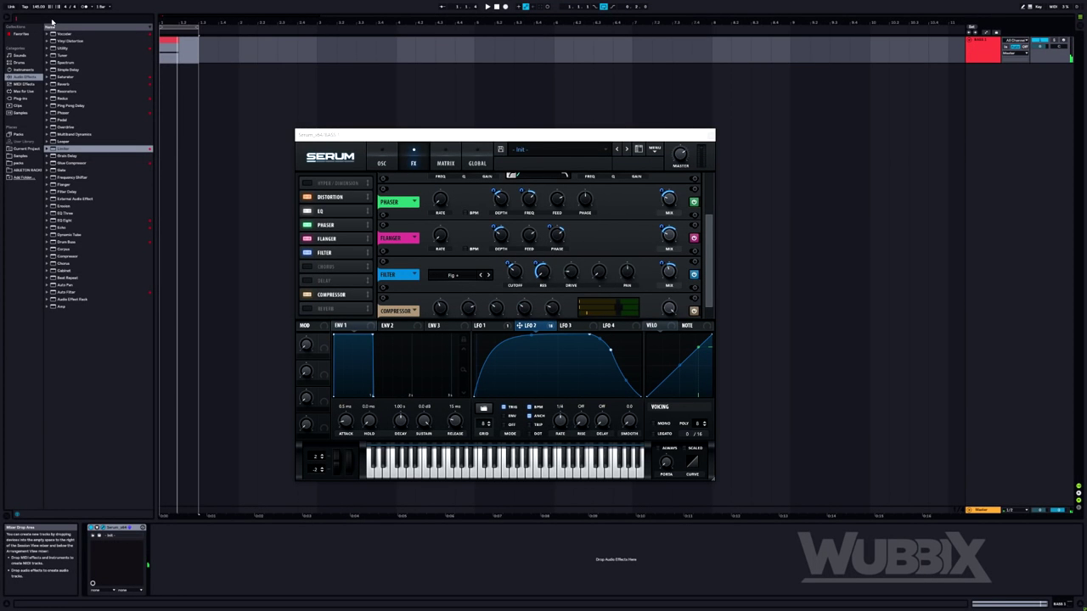
Add an EQ Eight after Serum and set band 1 to a steep x4 low cut with a raised frequency
click(52, 19)
text(eq)
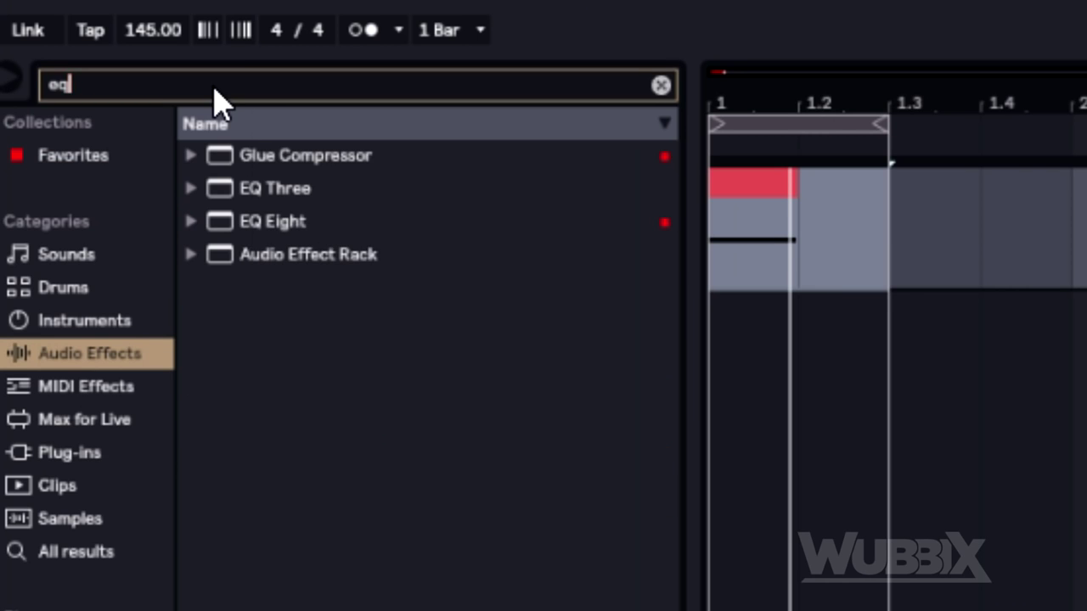
double_click(301, 217)
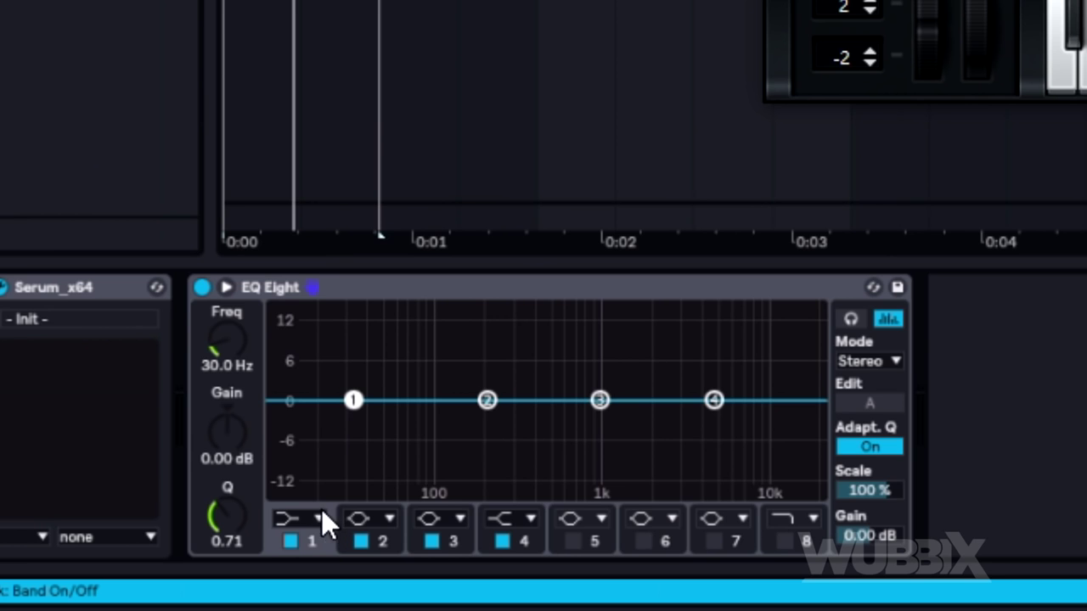
click(293, 518)
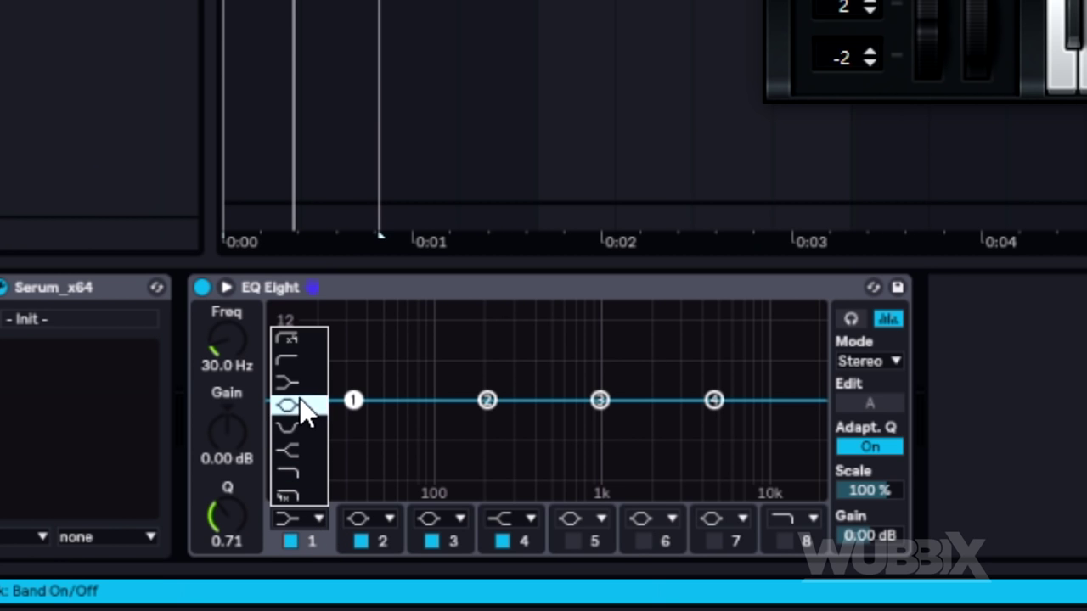
click(298, 362)
drag(242, 340, 242, 315)
Boost EQ Eight band 2 by about 8.80 dB with a Q of 3.76 and sweep it across the spectrum to find resonances
drag(487, 400, 497, 361)
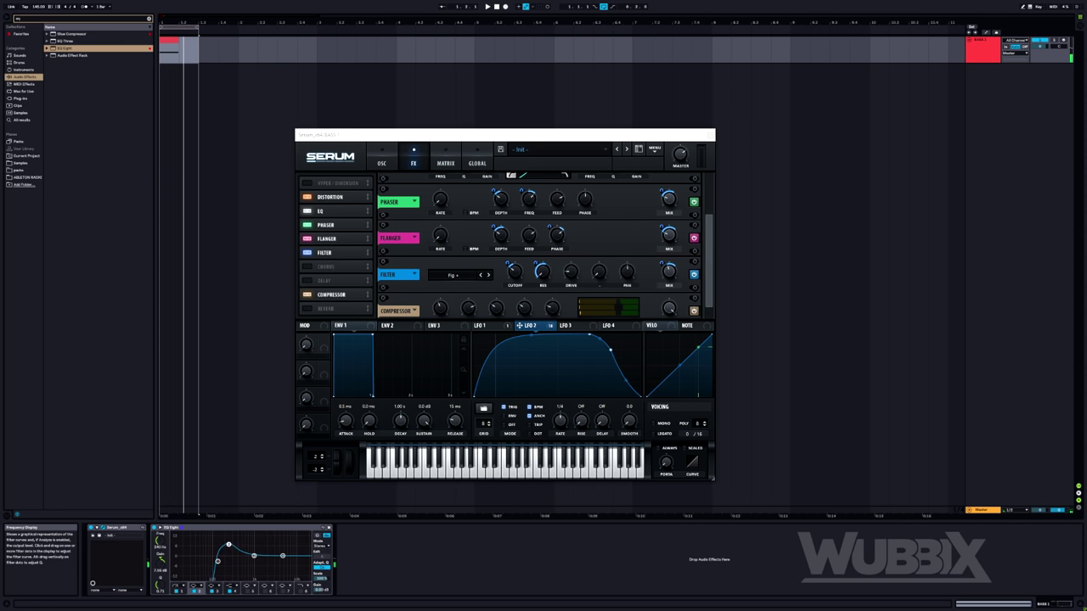
drag(160, 584, 161, 553)
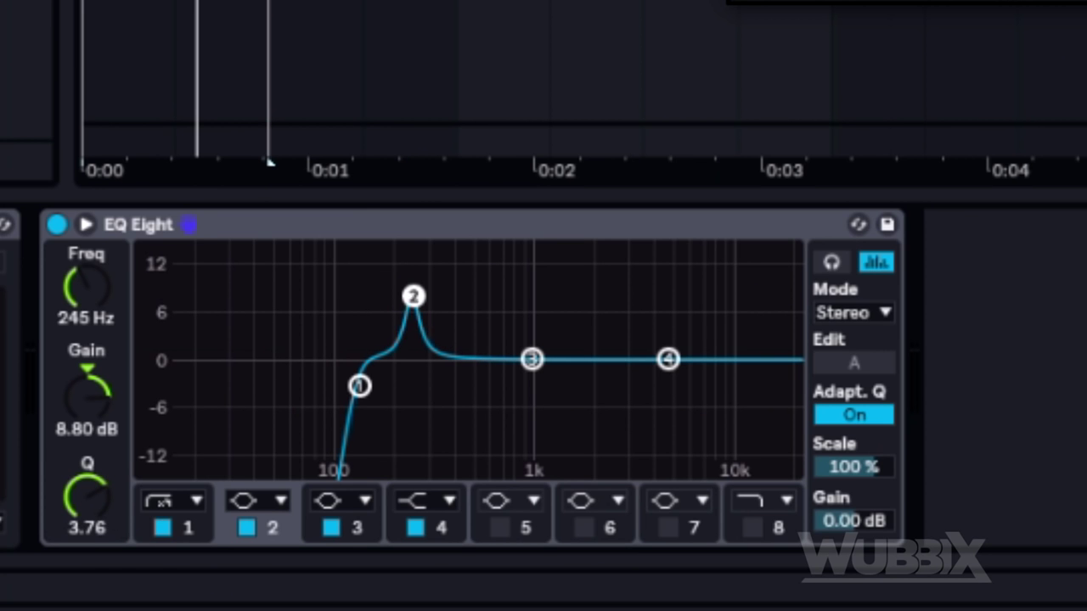
mouse_move(413, 296)
mouse_down()
mouse_move(410, 260)
mouse_move(402, 280)
mouse_move(414, 283)
mouse_up()
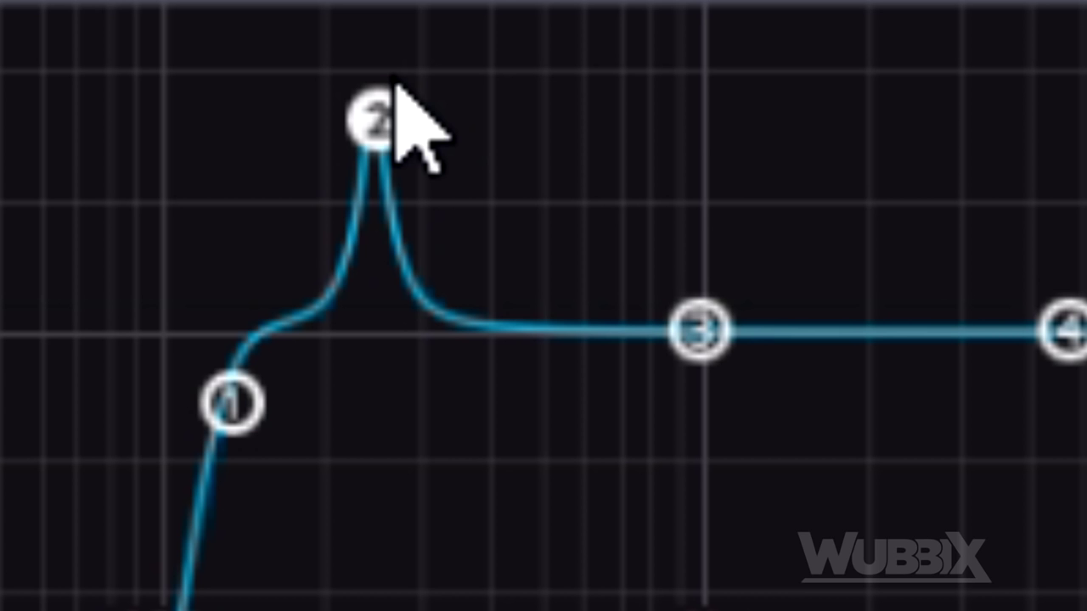
drag(360, 109, 543, 39)
Cut the resonances with narrow dips on EQ Eight bands 2, 3, 5 and 6, and boost band 7 by 2.36 dB at 225 Hz
drag(512, 310, 511, 425)
drag(558, 397, 563, 313)
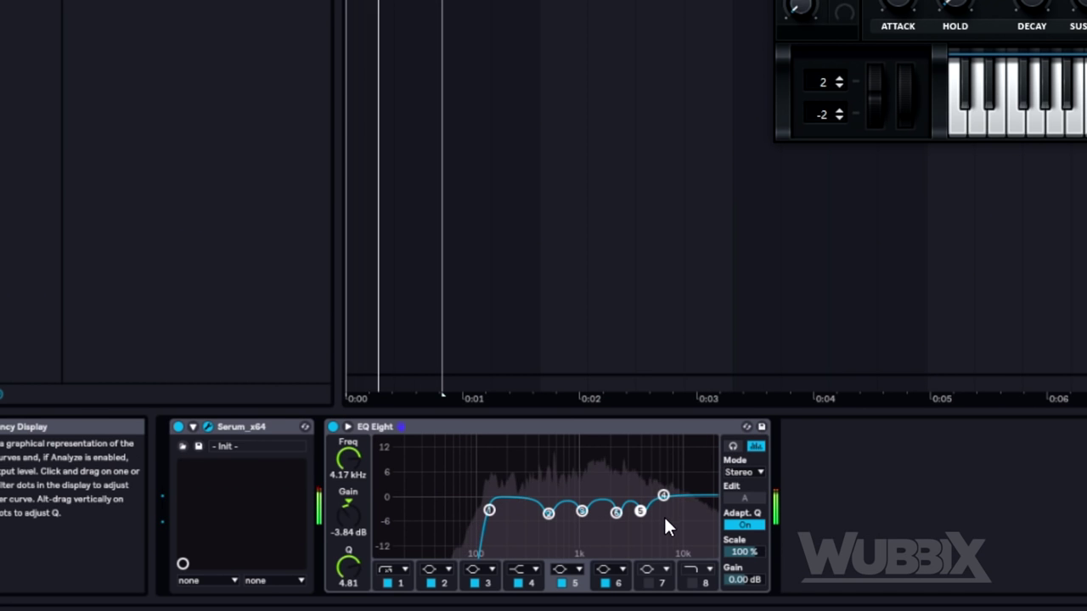
drag(663, 514, 663, 495)
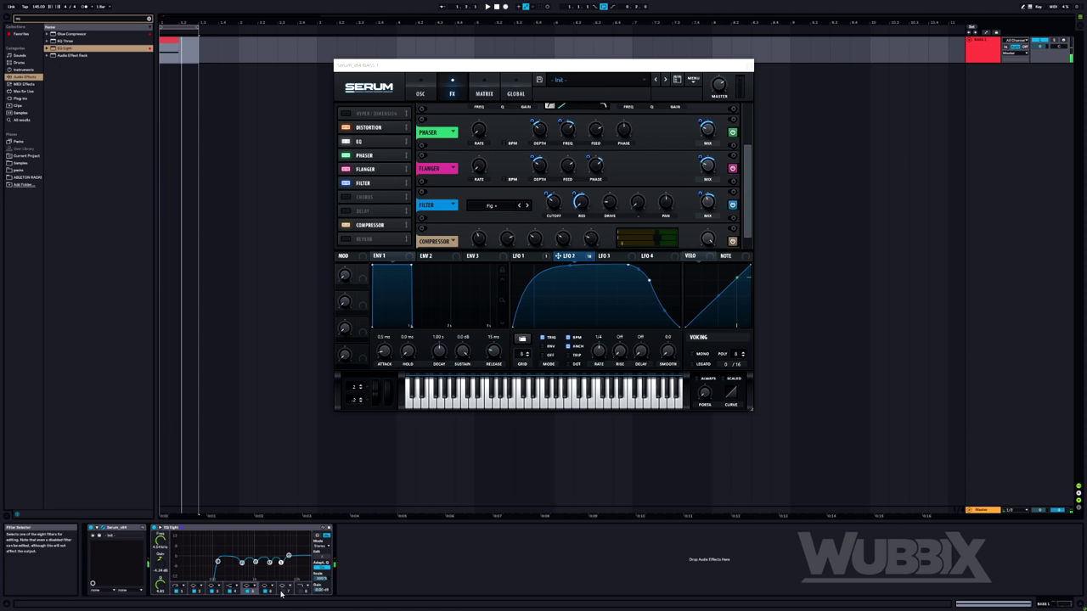
drag(279, 558, 228, 552)
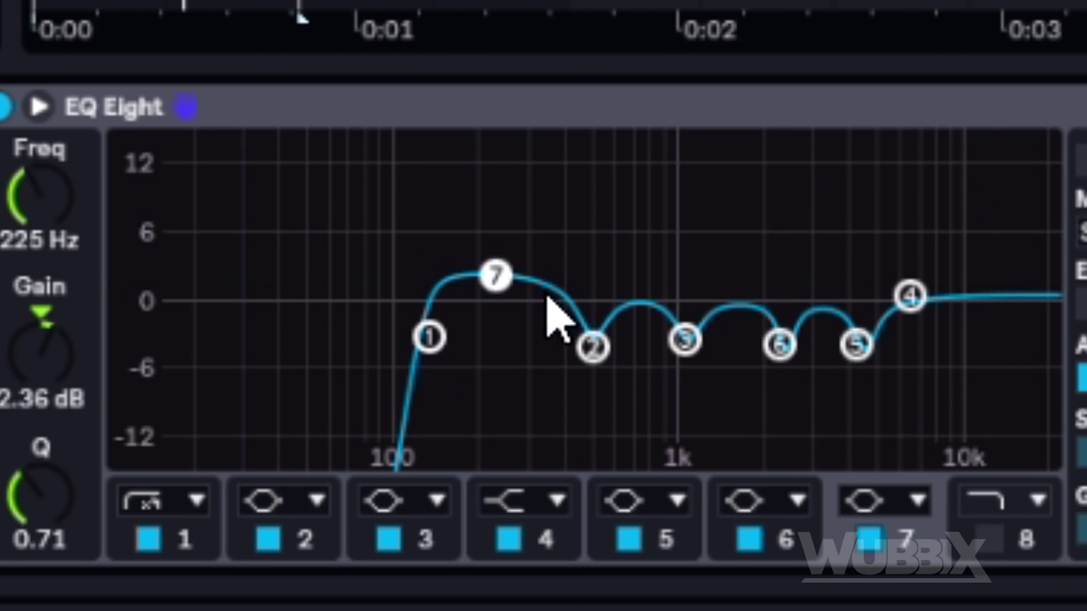
drag(158, 588, 158, 569)
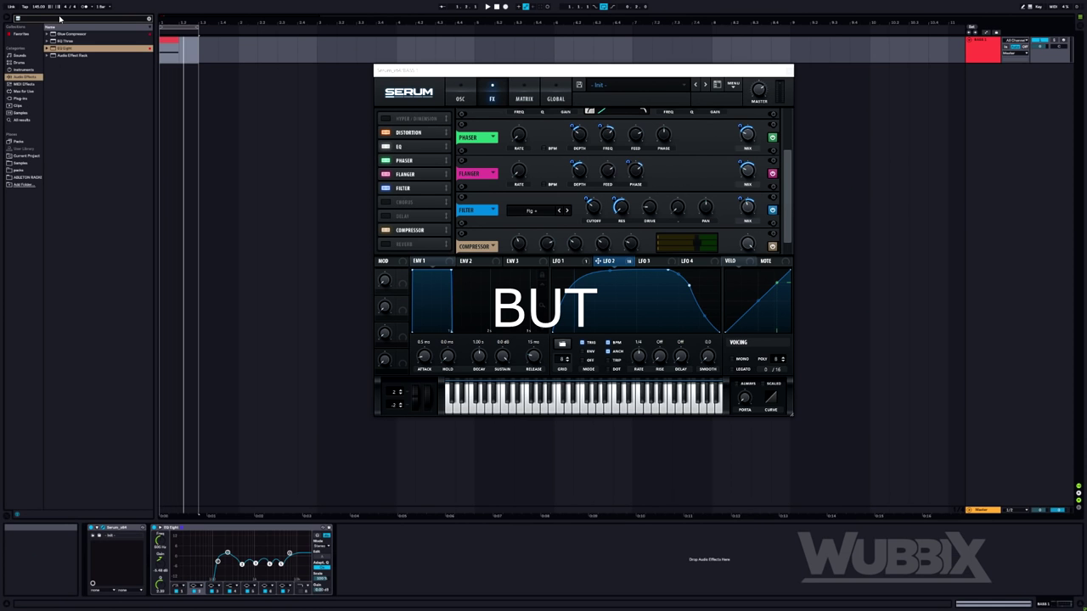
Add the Multiband Dynamics OTT preset after EQ Eight, and try the OTT_x64 plug-in from Favorites
key(ctrl+f)
text(ott)
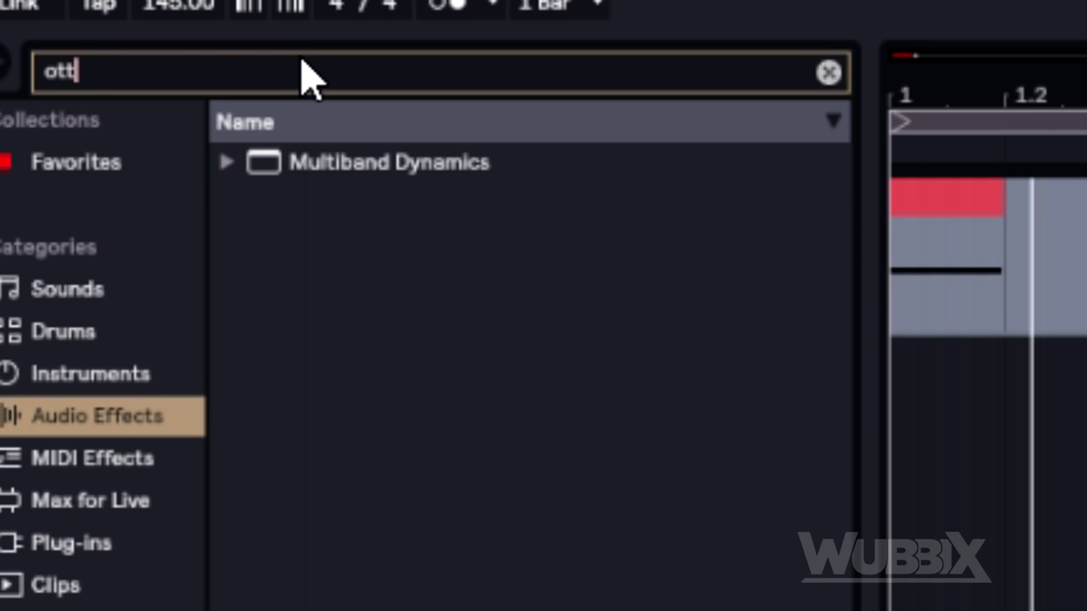
click(255, 170)
click(286, 204)
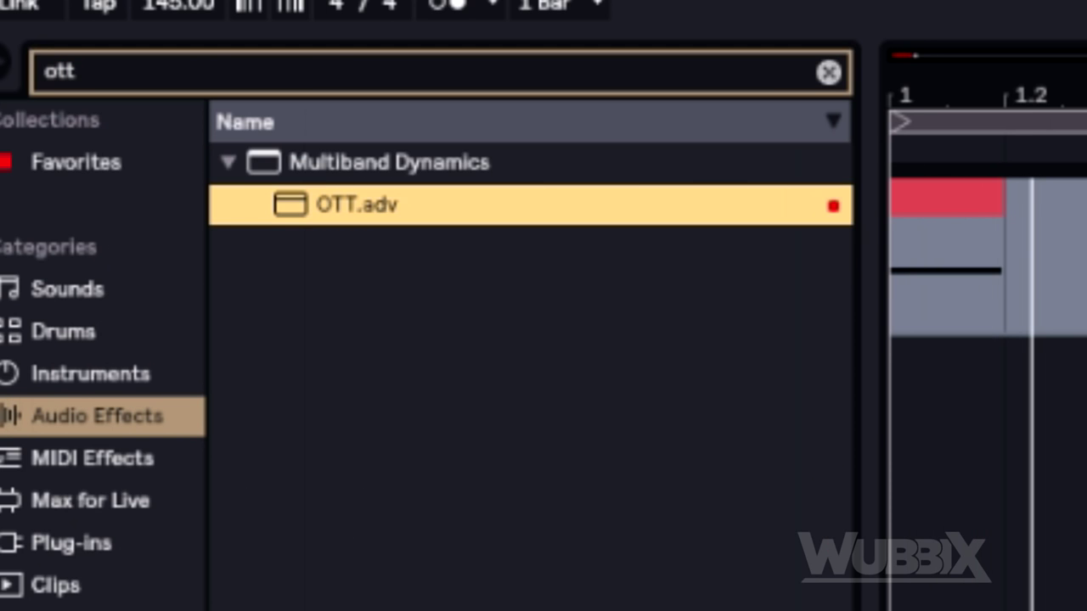
key(Return)
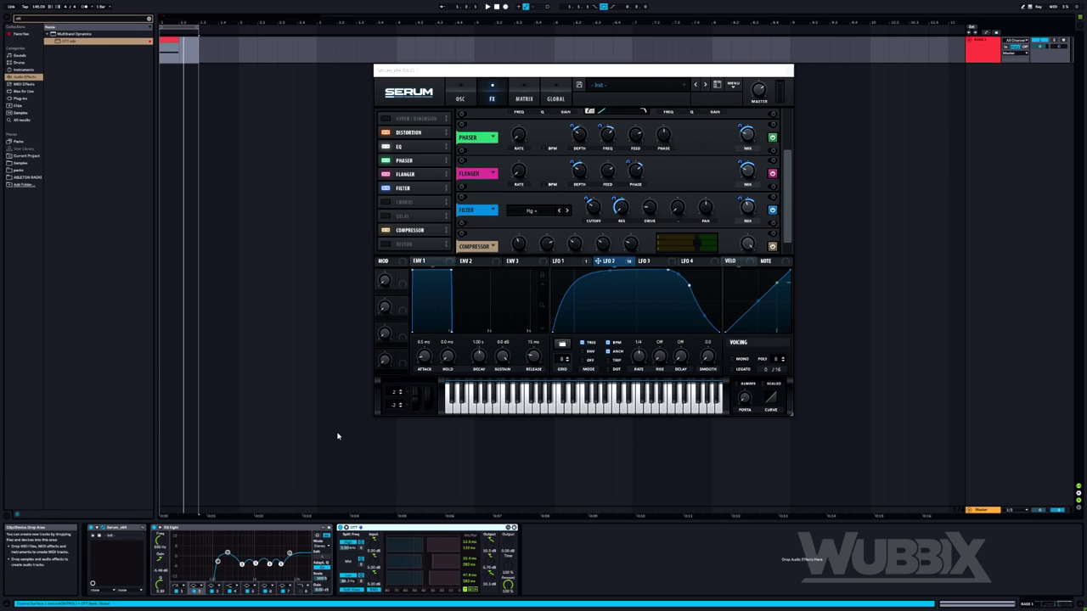
click(22, 34)
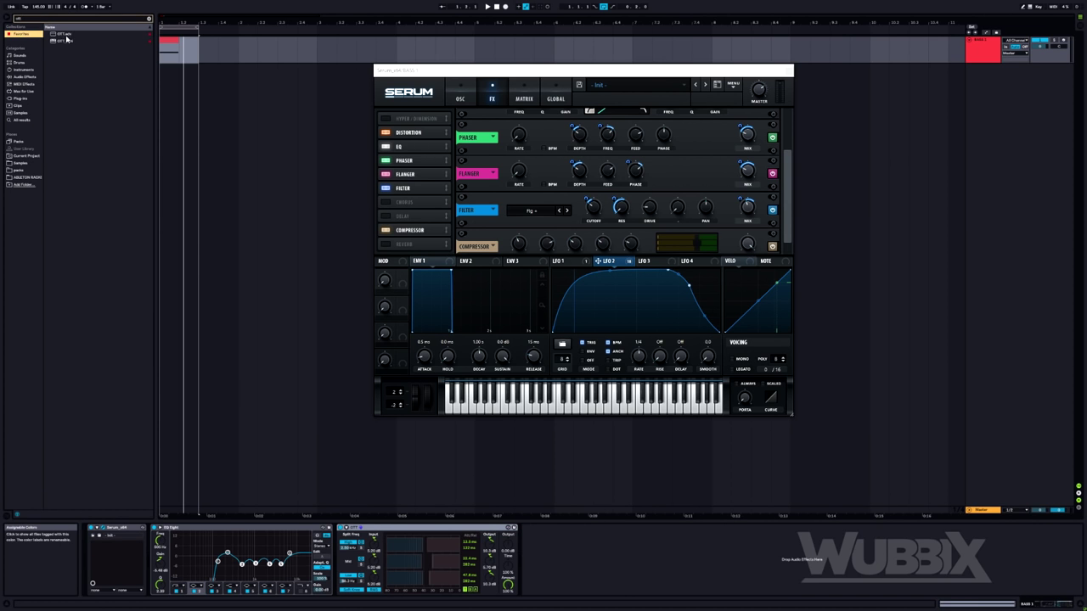
double_click(65, 40)
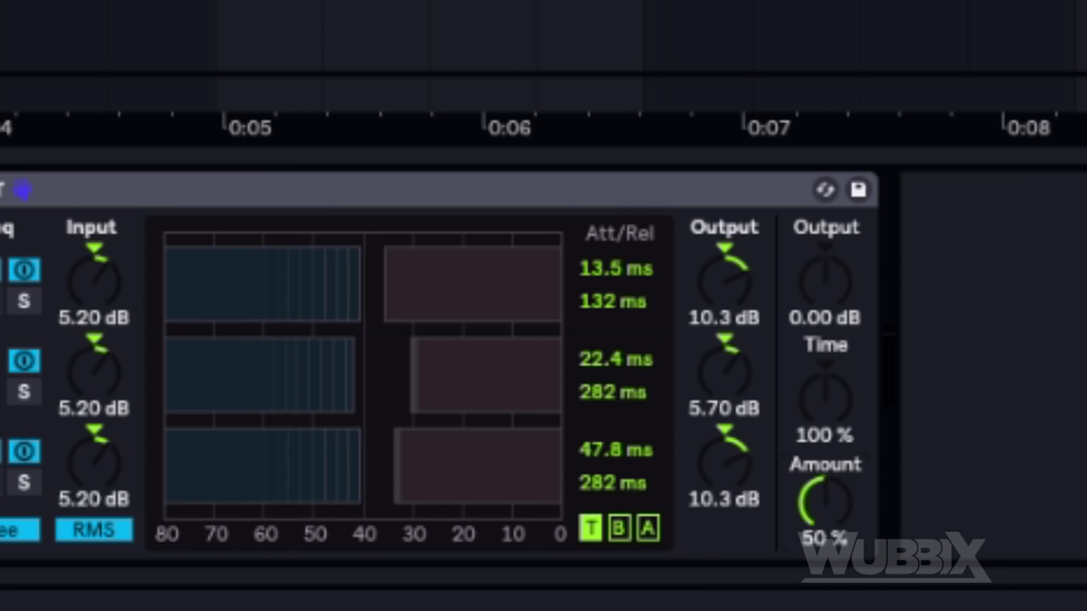
Set OTT's amount to 40 %, its time to 1000 % and its overall output to 10.4 dB
drag(822, 496, 822, 491)
drag(560, 439, 559, 433)
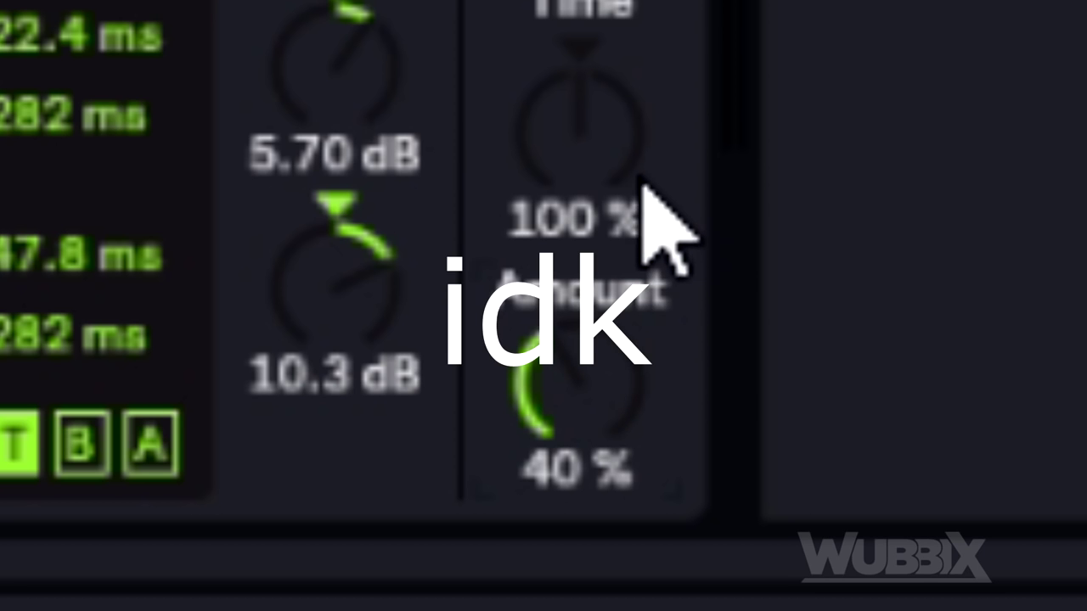
drag(599, 305, 575, 52)
mouse_move(859, 446)
mouse_down()
mouse_move(859, 475)
mouse_move(859, 424)
mouse_up()
drag(836, 268, 836, 246)
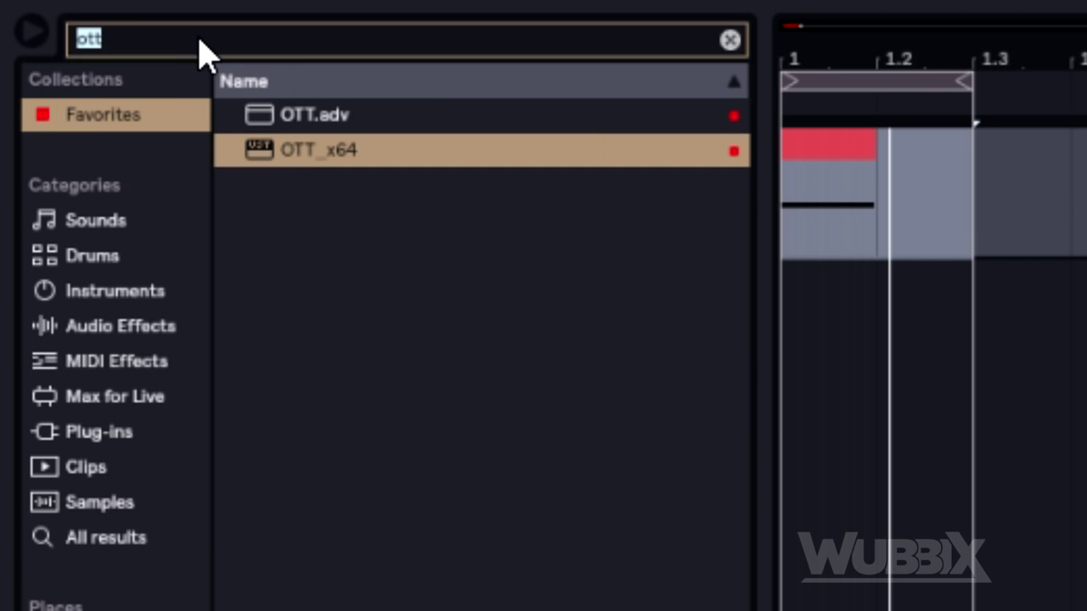
Add CamelCrusher from Favorites, place it between EQ Eight and OTT, and close its plug-in window
text(camel)
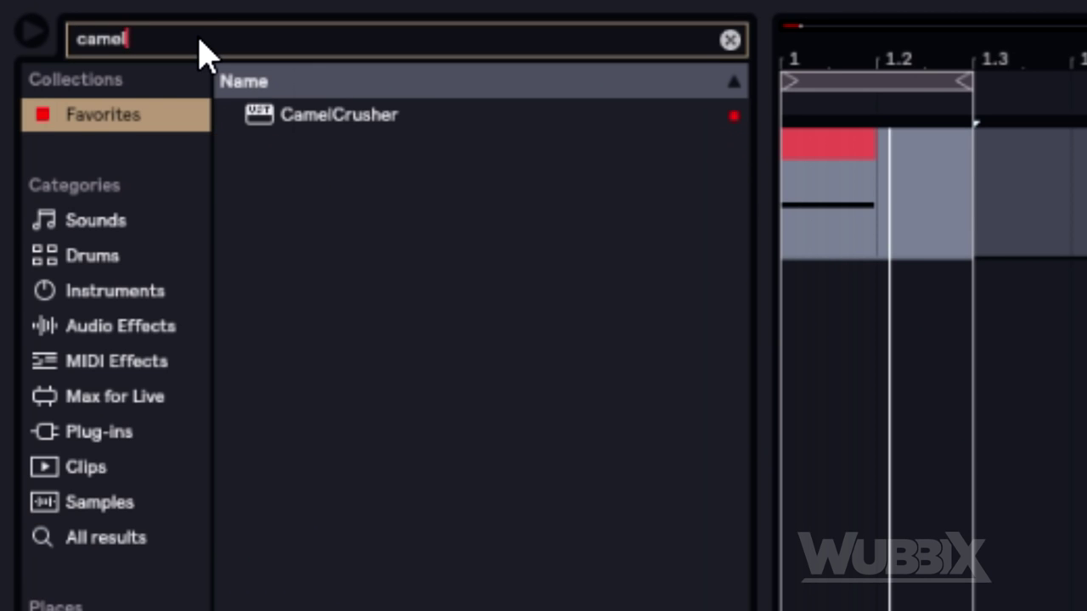
key(Down)
key(Return)
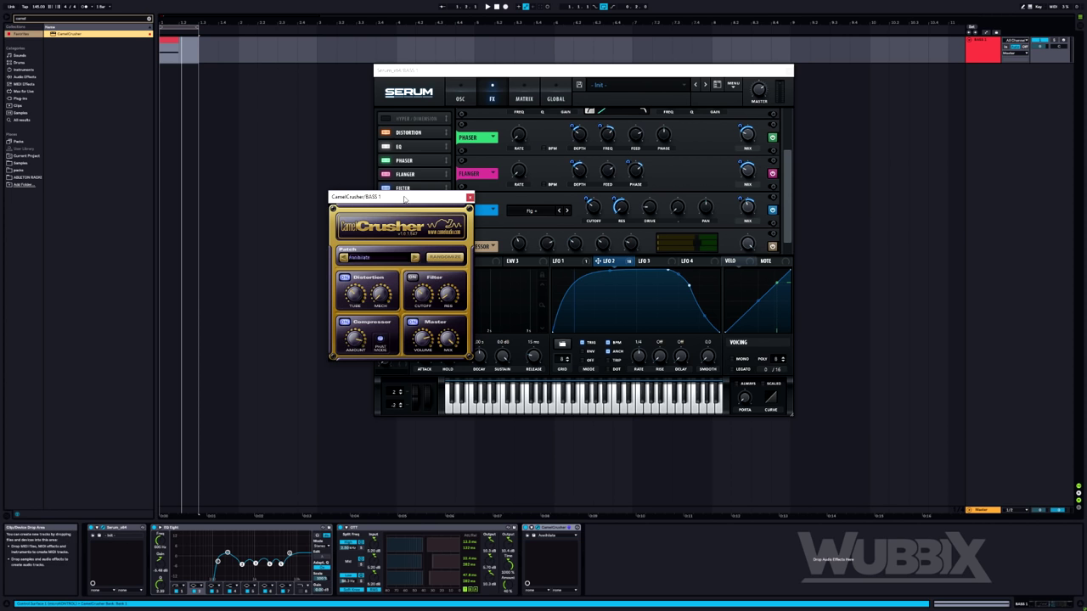
drag(405, 199, 553, 253)
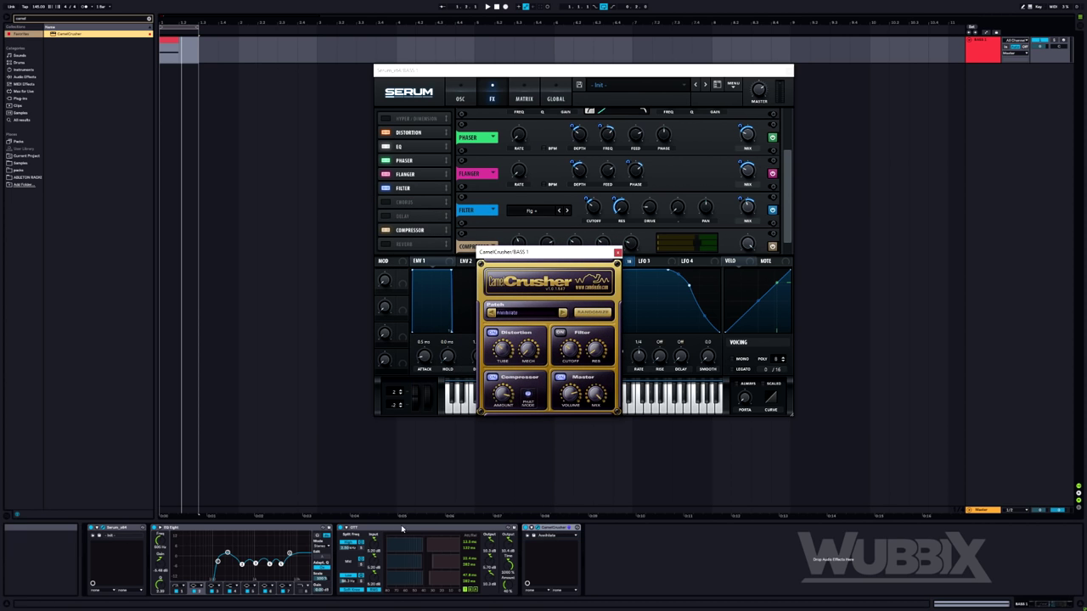
drag(550, 527, 341, 528)
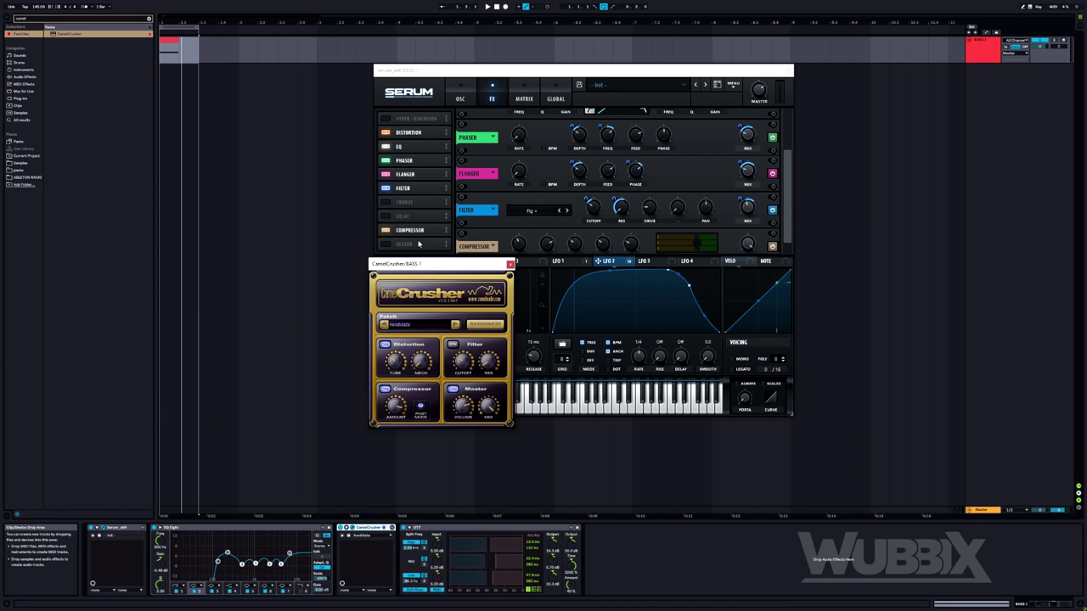
drag(420, 264, 395, 221)
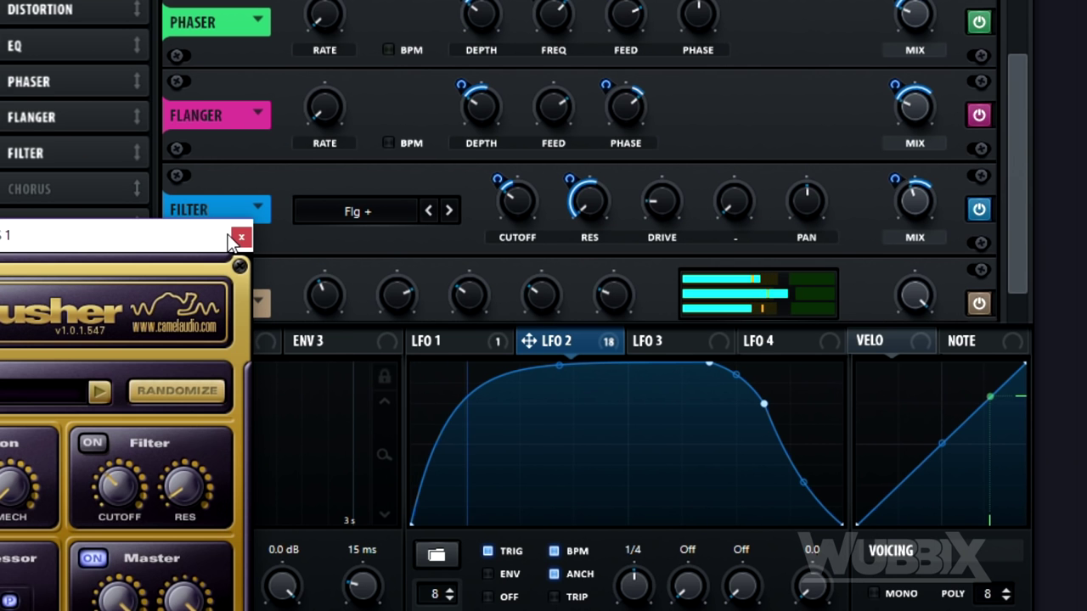
click(450, 172)
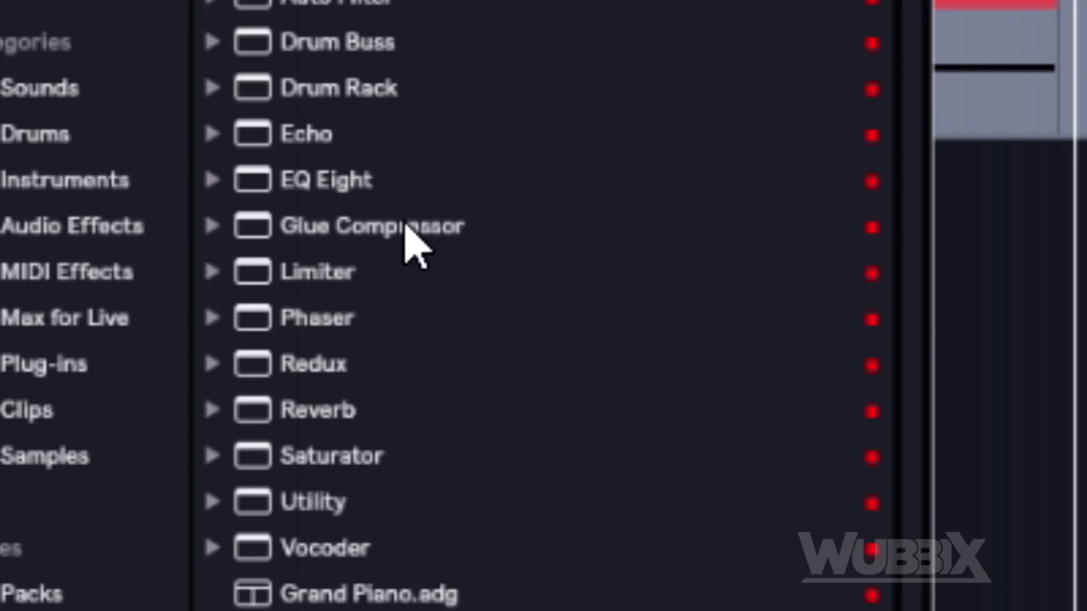
Add a Glue Compressor without The Glue plug-in, with threshold -23.5 dB, makeup 6.83 dB, attack 30 and soft clip on
click(405, 221)
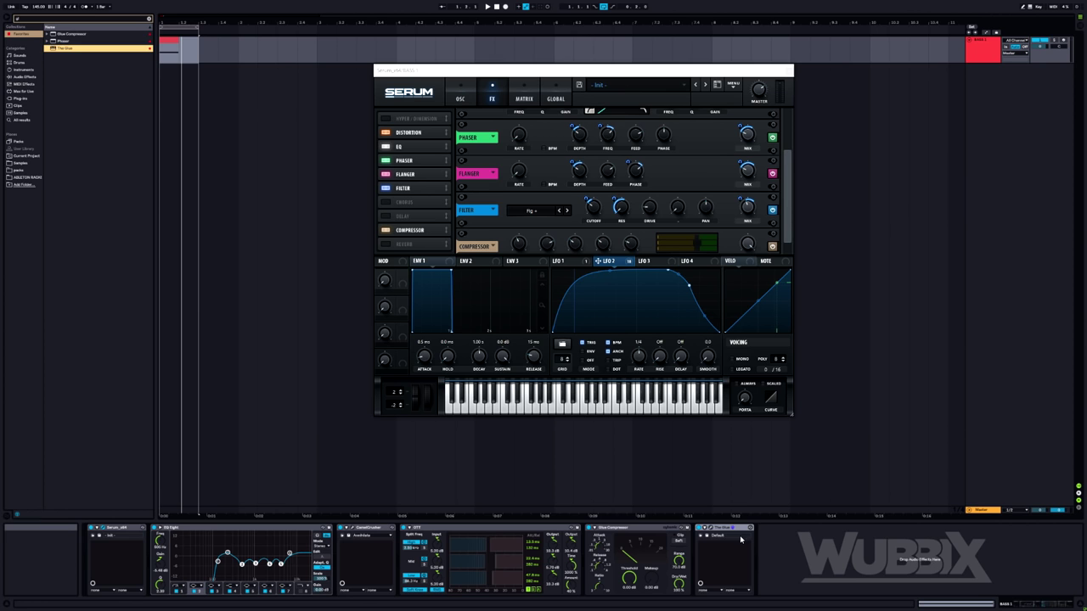
key(Delete)
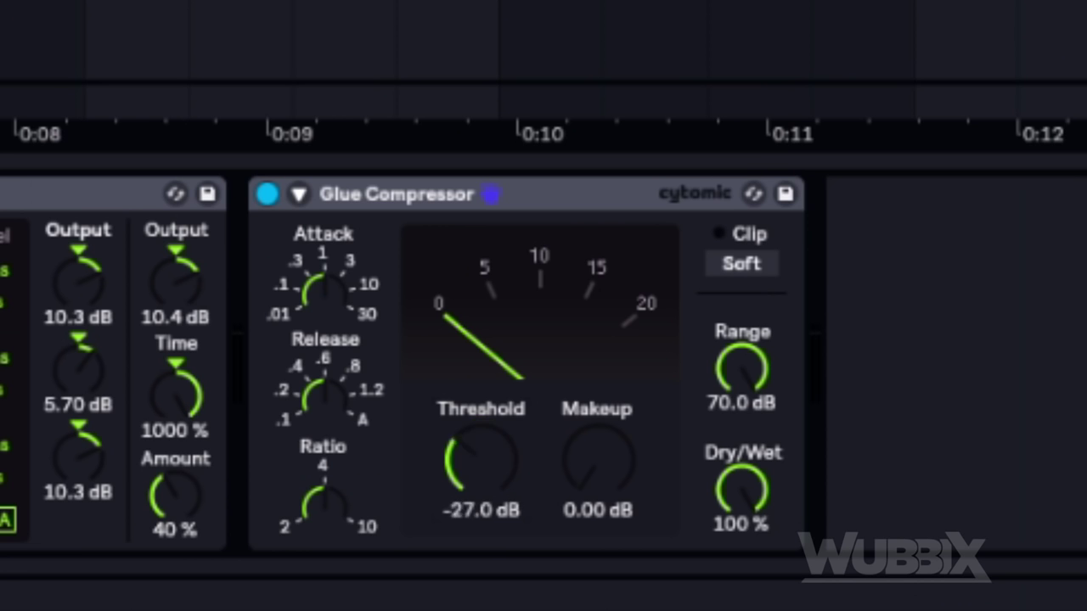
mouse_move(630, 580)
mouse_down()
mouse_move(630, 556)
mouse_move(630, 574)
mouse_up()
mouse_move(480, 459)
mouse_down()
mouse_move(481, 432)
mouse_move(480, 463)
mouse_up()
drag(636, 497, 636, 471)
drag(350, 307, 461, 122)
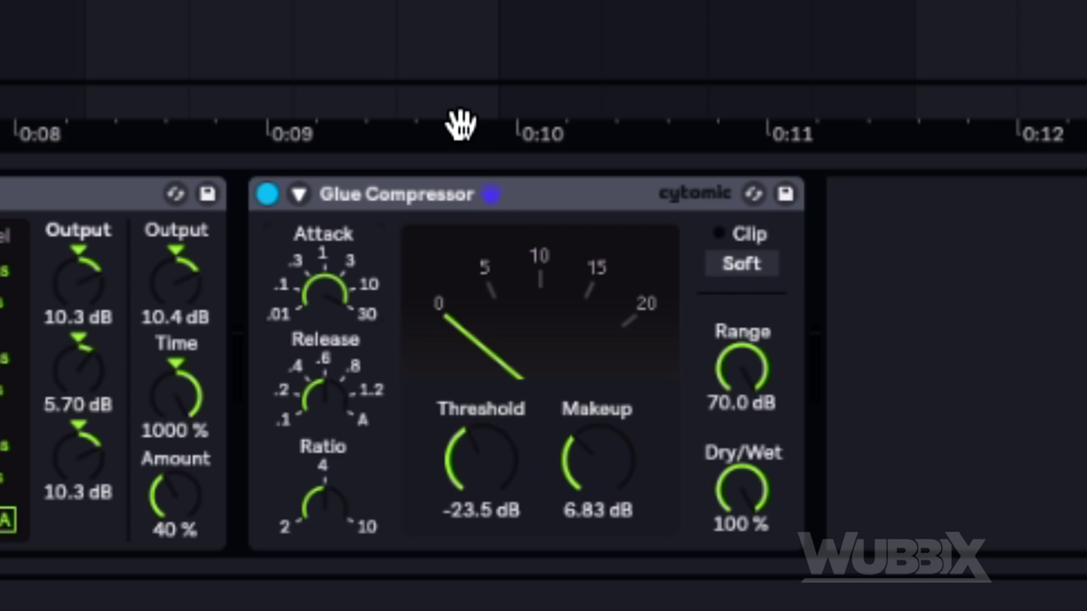
click(729, 272)
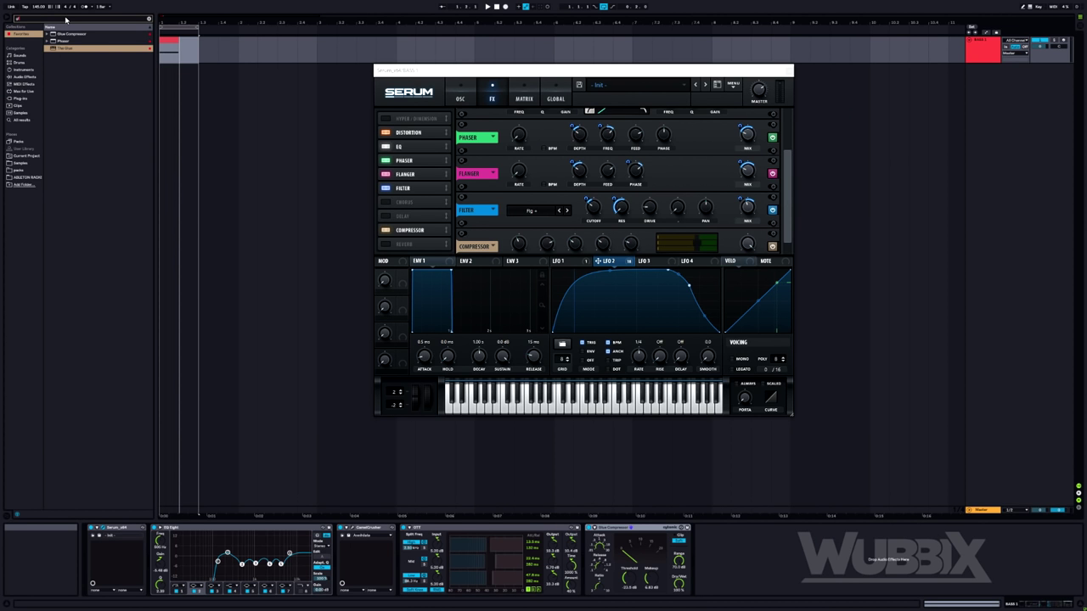
Insert a Utility between Serum and EQ Eight and play back the bass
key(BackSpace)
key(BackSpace)
text(uti)
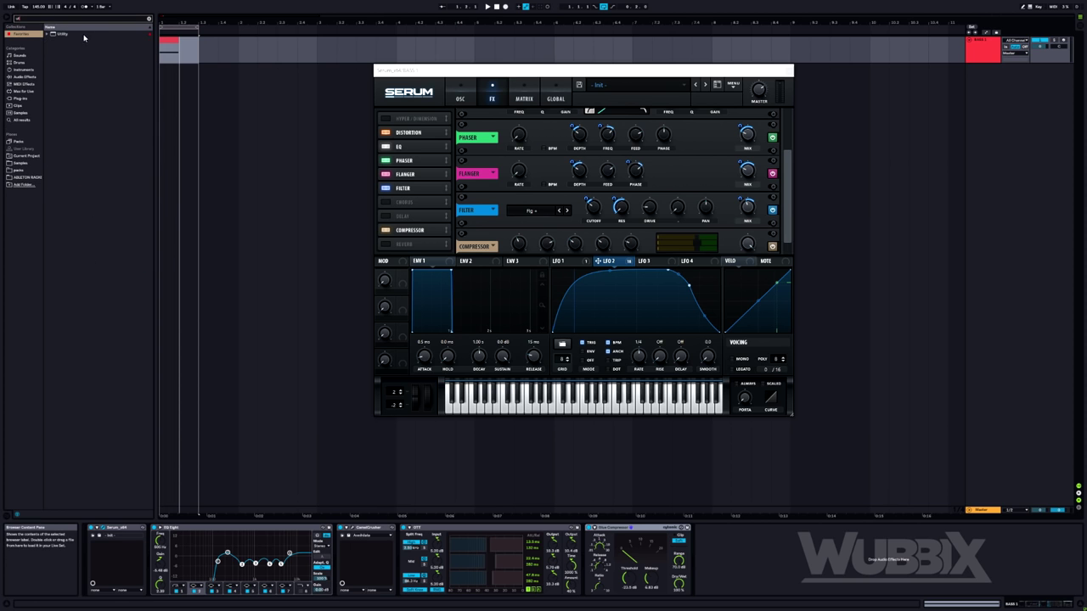
drag(65, 35, 76, 44)
drag(113, 510, 150, 550)
drag(416, 382, 408, 376)
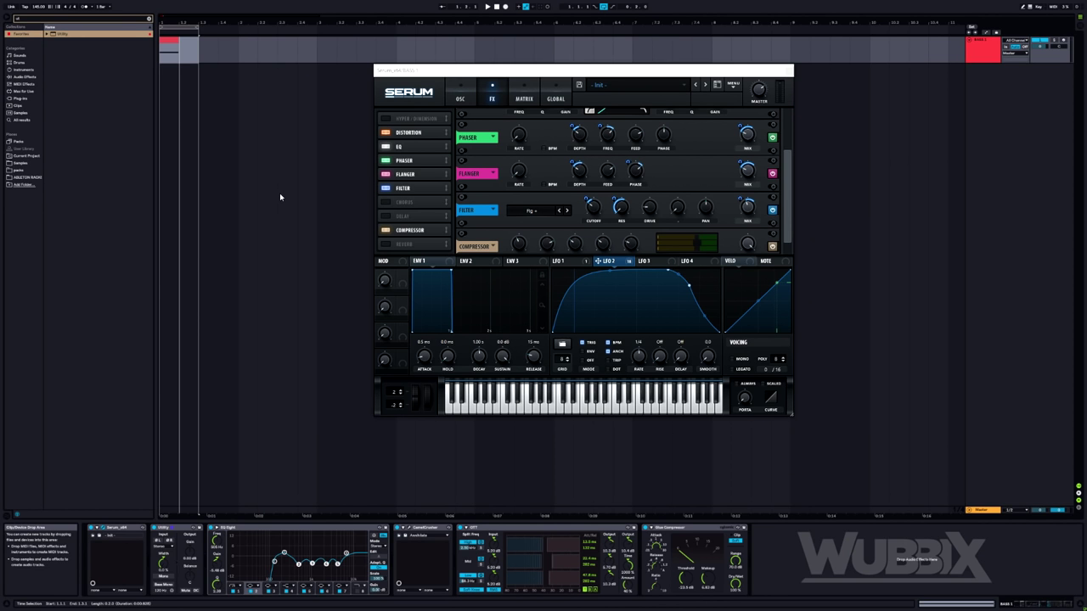
key(space)
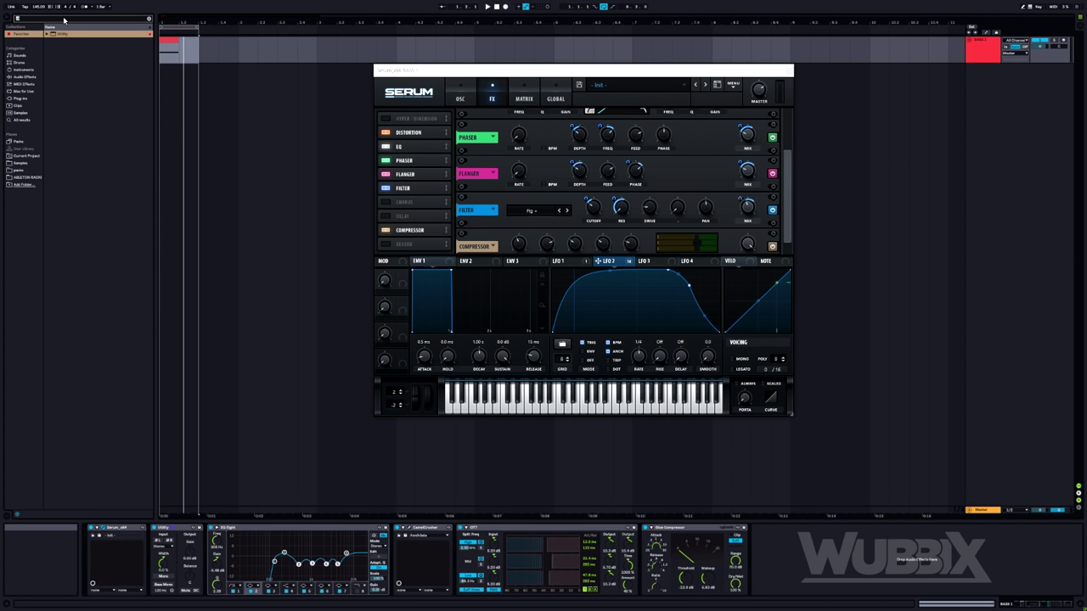
Add SerumFX_x64 from Favorites after the Glue Compressor
text(serum)
key(Down)
key(Down)
key(Return)
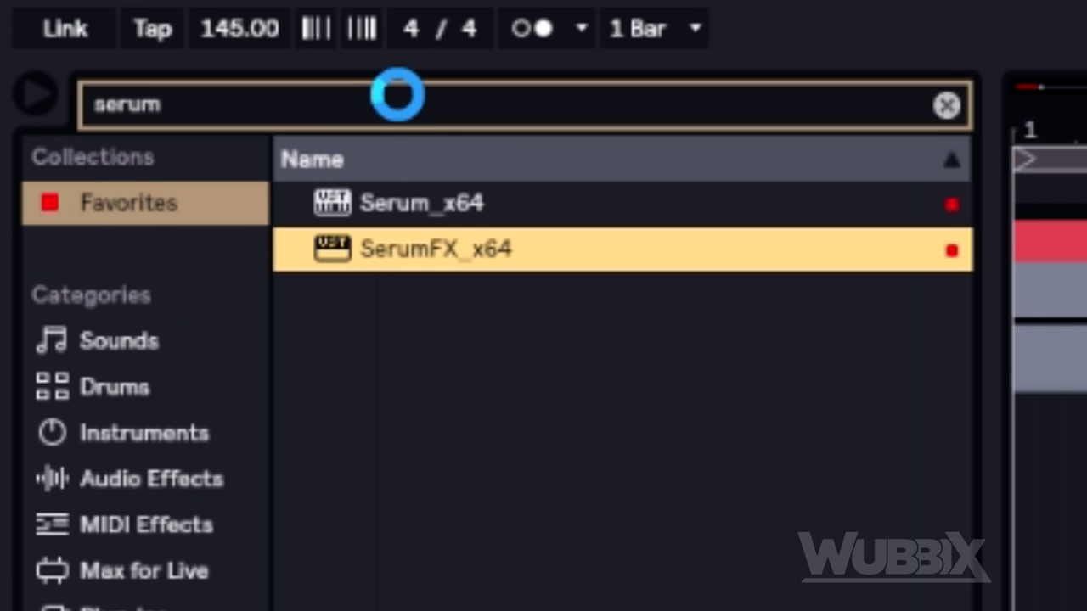
key(Return)
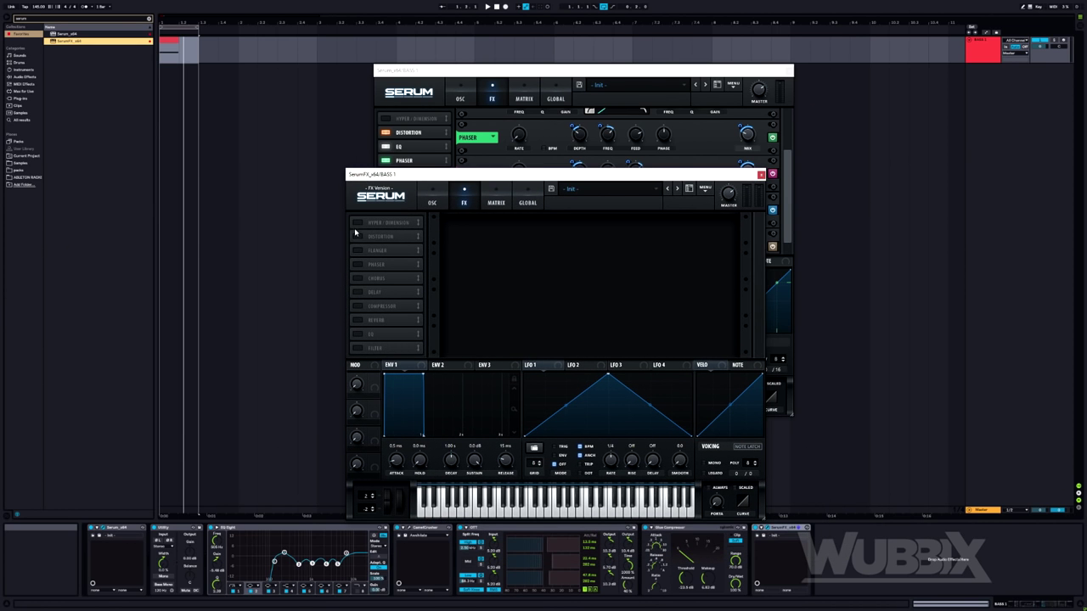
Enable Hyper/Dimension in SerumFX, lowering the Hyper mix and raising the Dimension mix
click(358, 224)
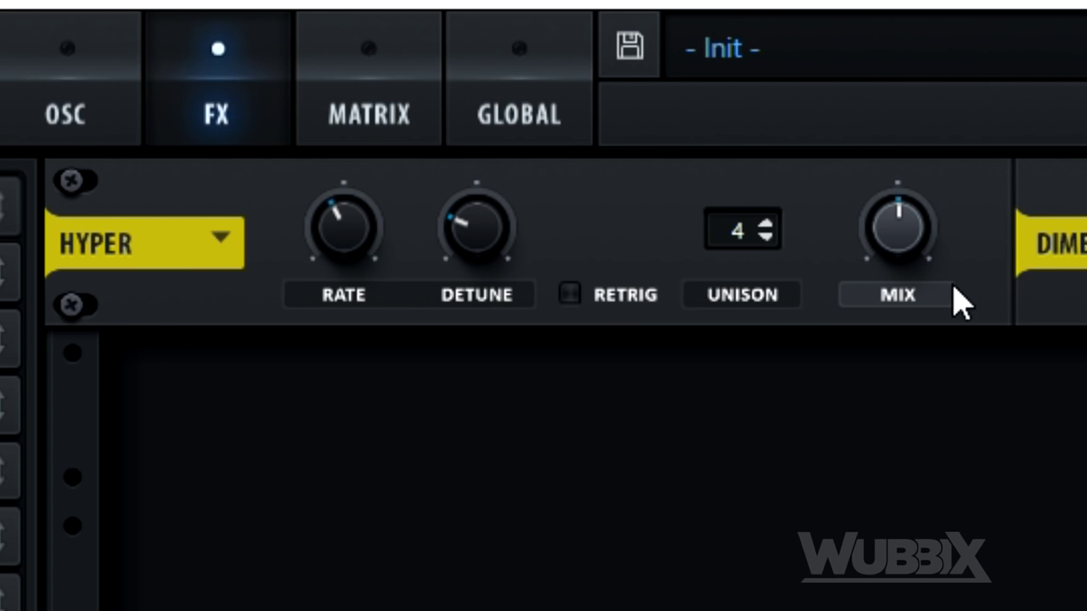
mouse_move(608, 227)
drag(908, 137, 874, 450)
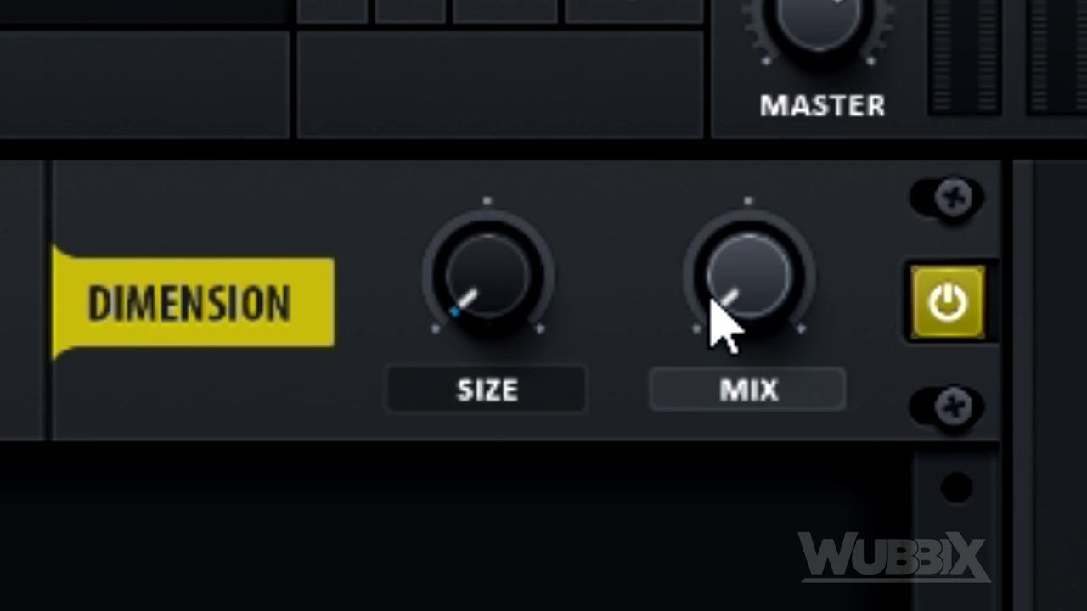
drag(713, 314, 752, 0)
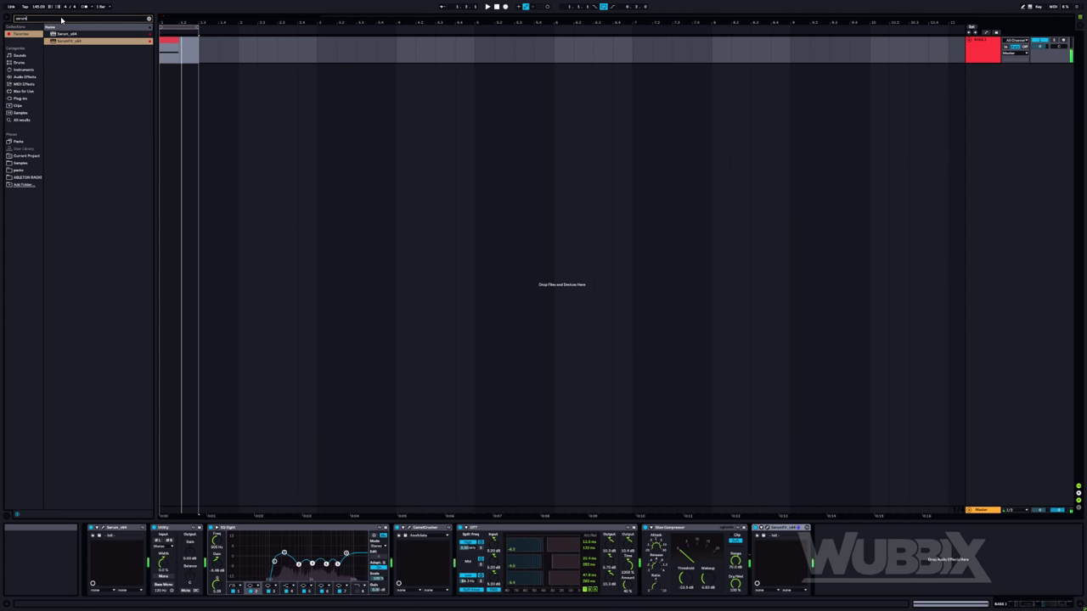
Add ValhallaRoom after SerumFX with a 9.7 % mix and 0.20 s decay, and adjust its remaining reverb settings
text(va)
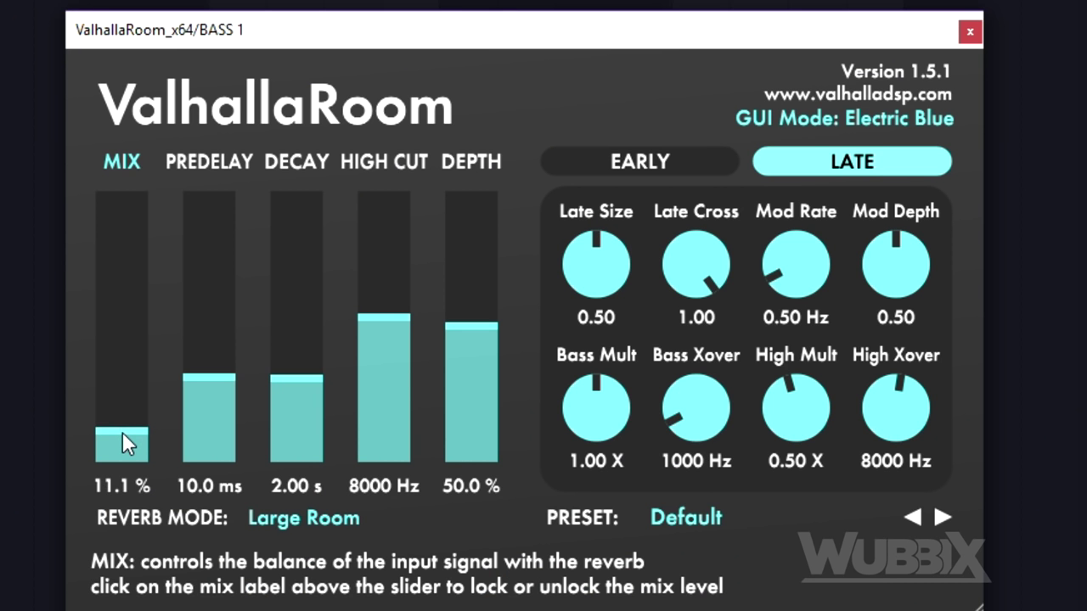
drag(122, 432, 122, 435)
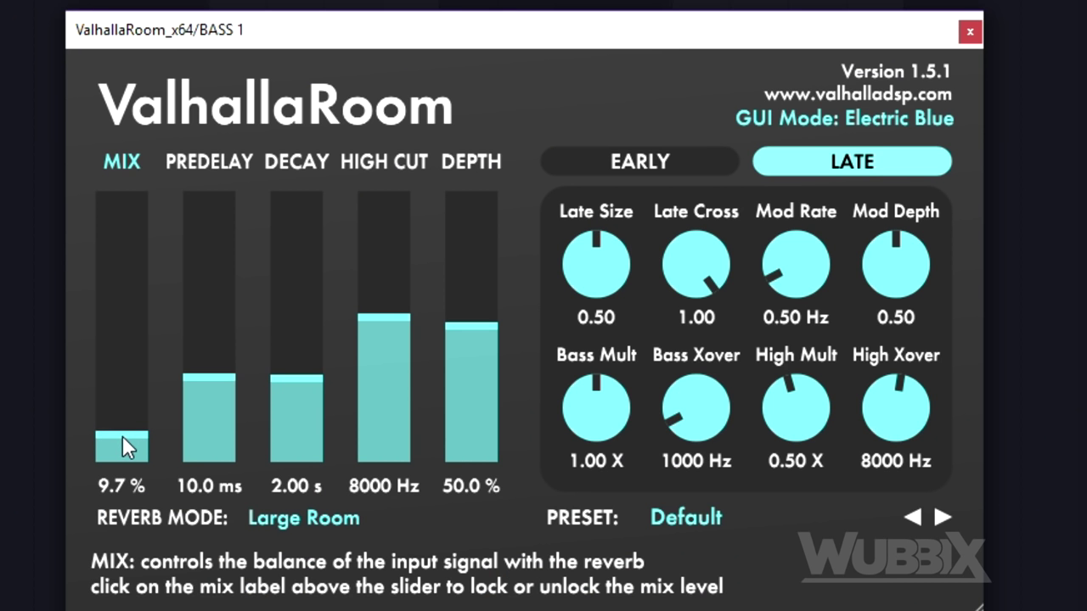
drag(292, 374, 297, 426)
drag(505, 35, 446, 51)
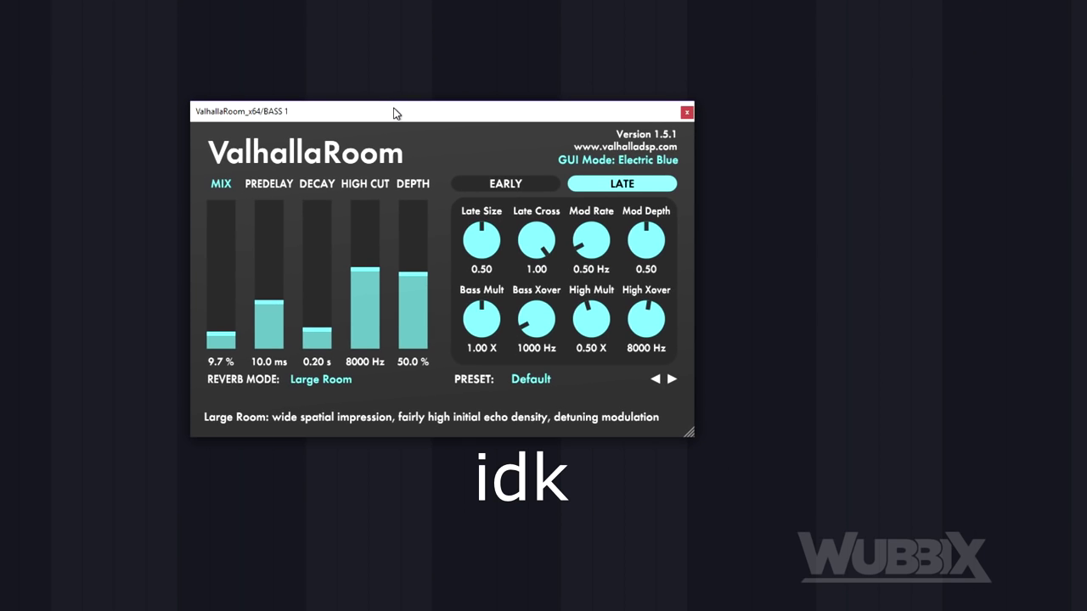
drag(406, 318, 410, 244)
drag(465, 352, 464, 221)
drag(383, 260, 382, 301)
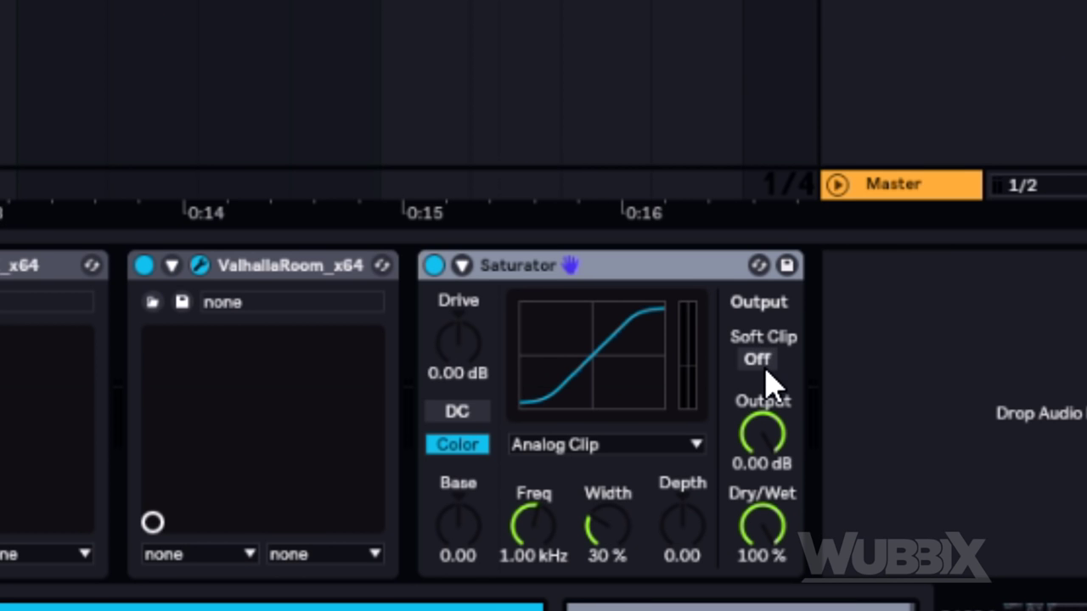
Add a Saturator with Soft Clip on, and insert an EQ Eight before it with a steep low cut at 130 Hz
click(952, 547)
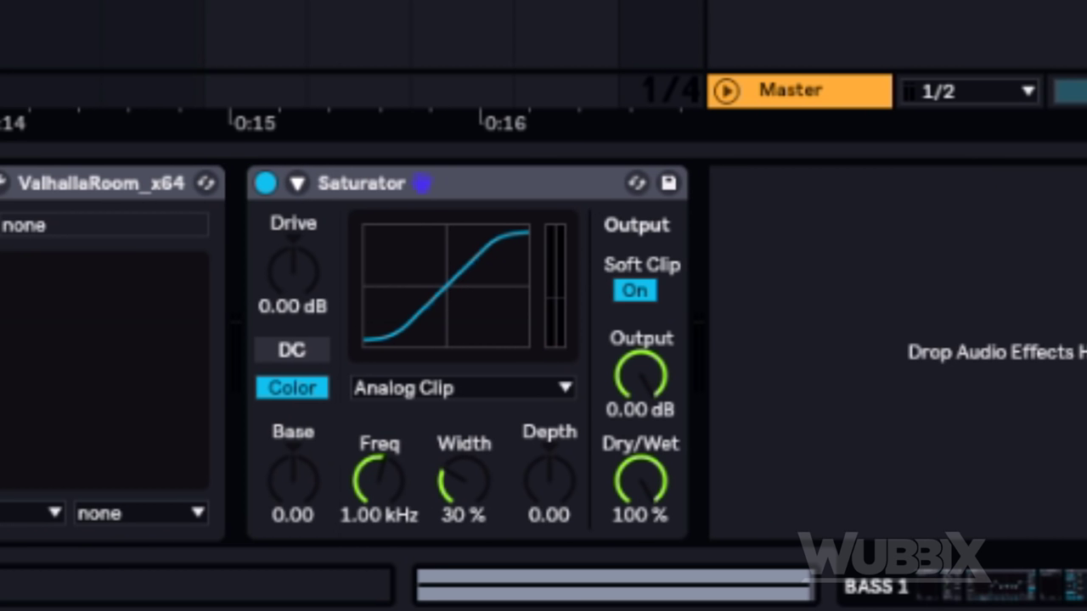
drag(0, 529, 472, 527)
drag(298, 251, 298, 191)
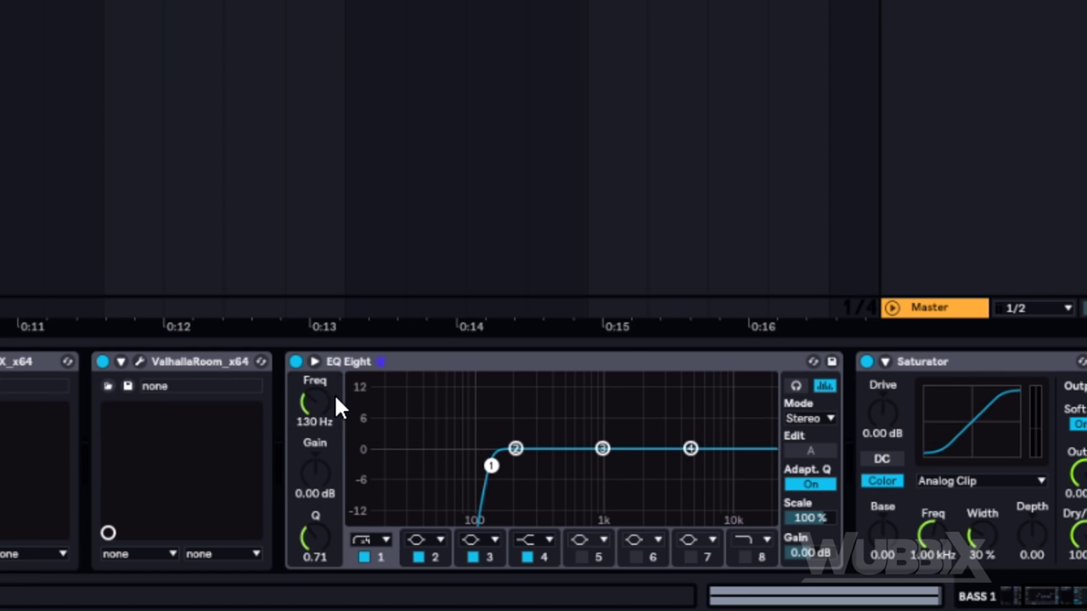
Shape the second EQ Eight with dips on bands 2, 3, 5 and 6 and a slight high-shelf boost on band 4
drag(491, 465, 520, 433)
drag(511, 387, 510, 381)
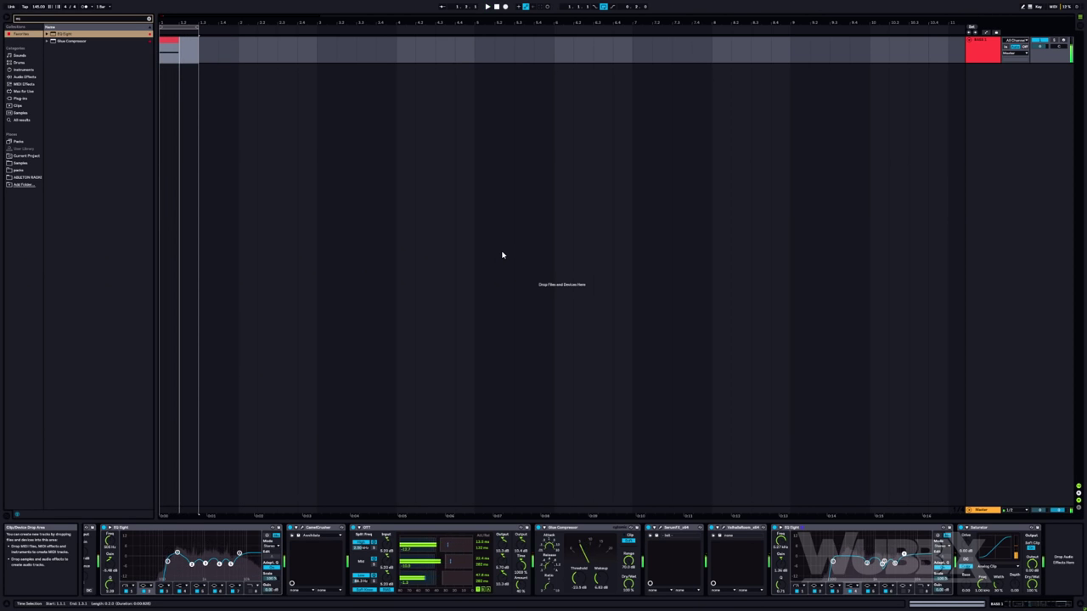
key(space)
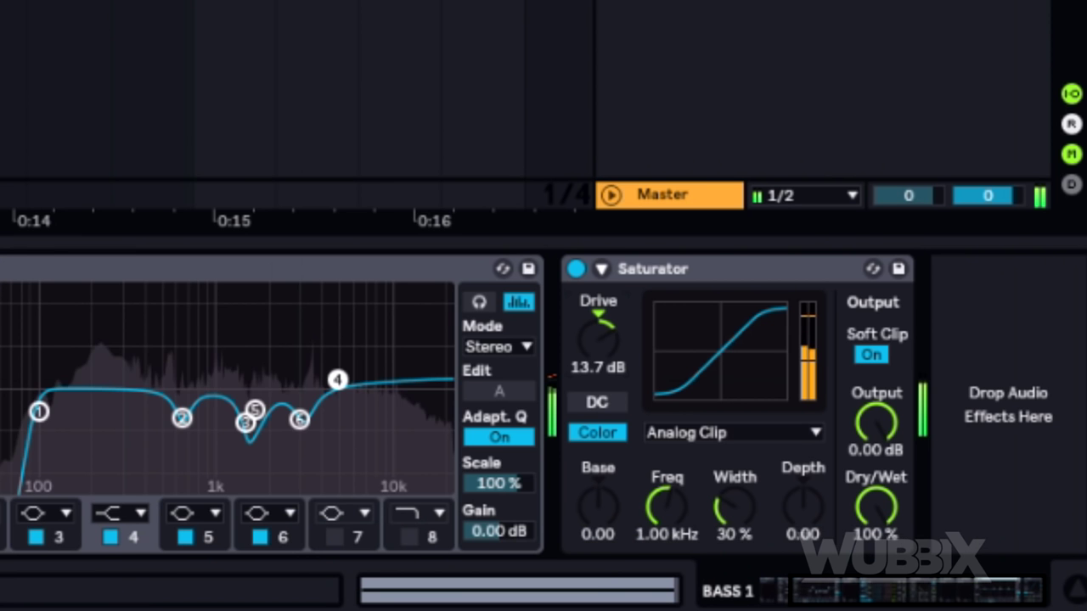
Lower the Saturator's drive to about 12 dB
drag(966, 544, 966, 547)
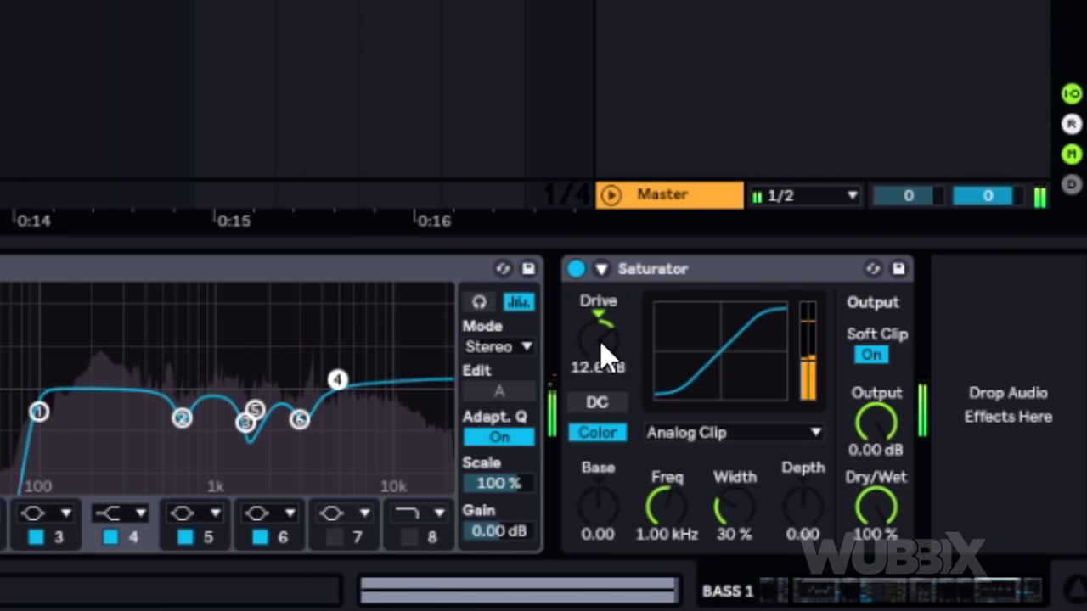
key(shift+Tab)
key(shift+Tab)
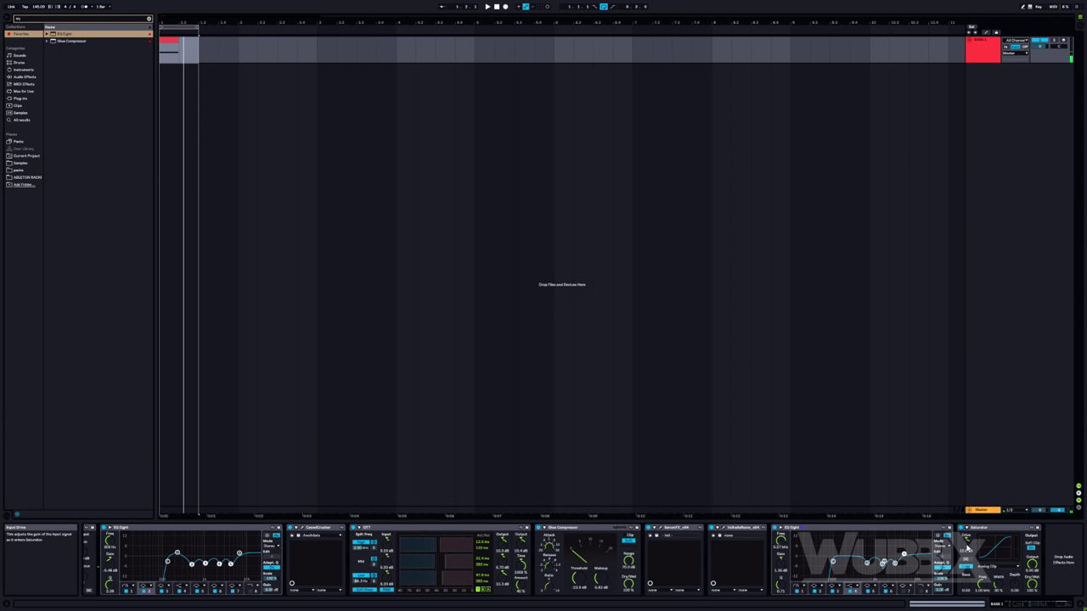
scroll(390, 260, down, 5)
click(168, 53)
scroll(168, 54, up, 7)
drag(288, 49, 217, 56)
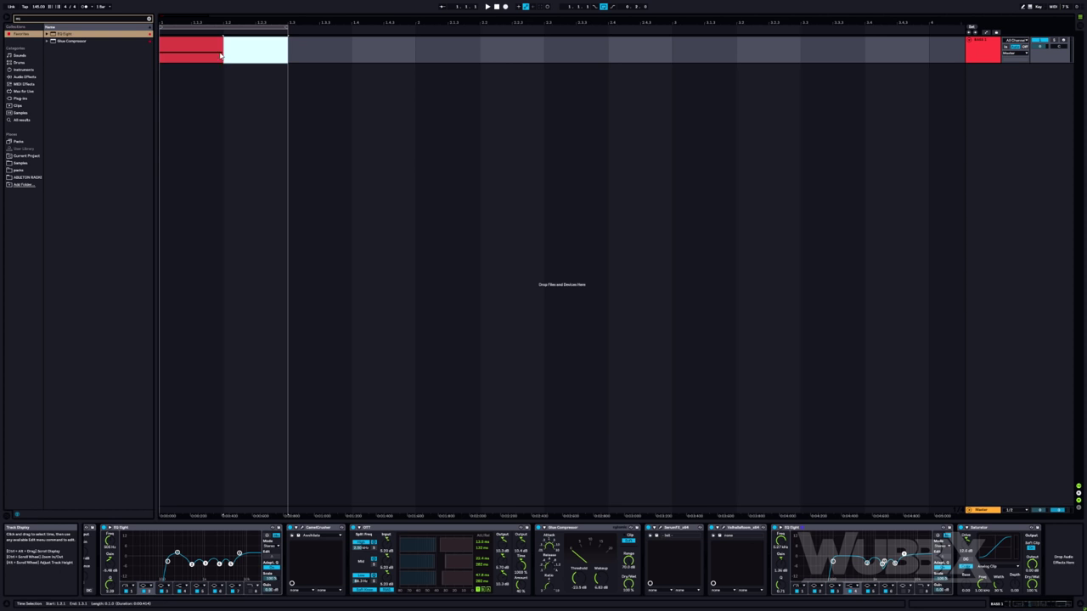
click(274, 57)
Open the Serum instrument from the start of the device chain, review its oscillator and effects pages, and close it
drag(1041, 604, 966, 605)
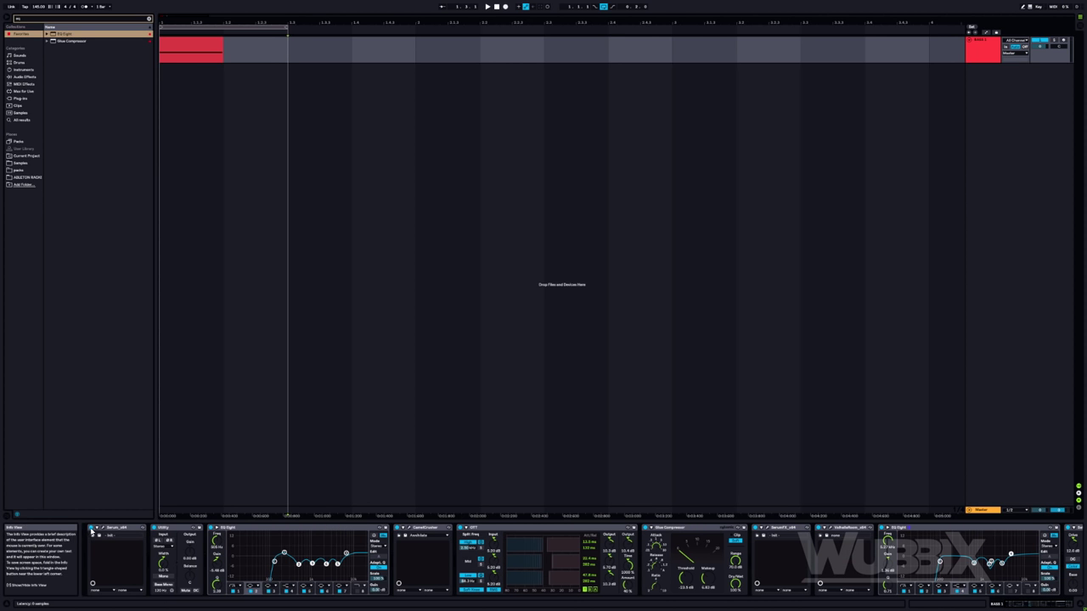
click(104, 554)
drag(606, 70, 556, 126)
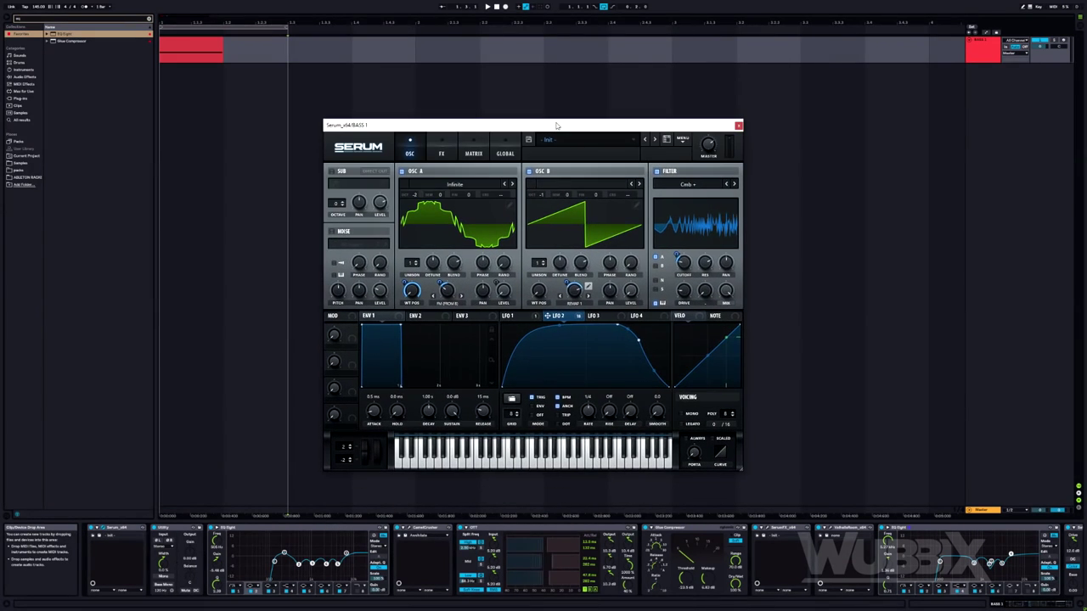
click(442, 153)
click(410, 152)
drag(508, 126, 519, 89)
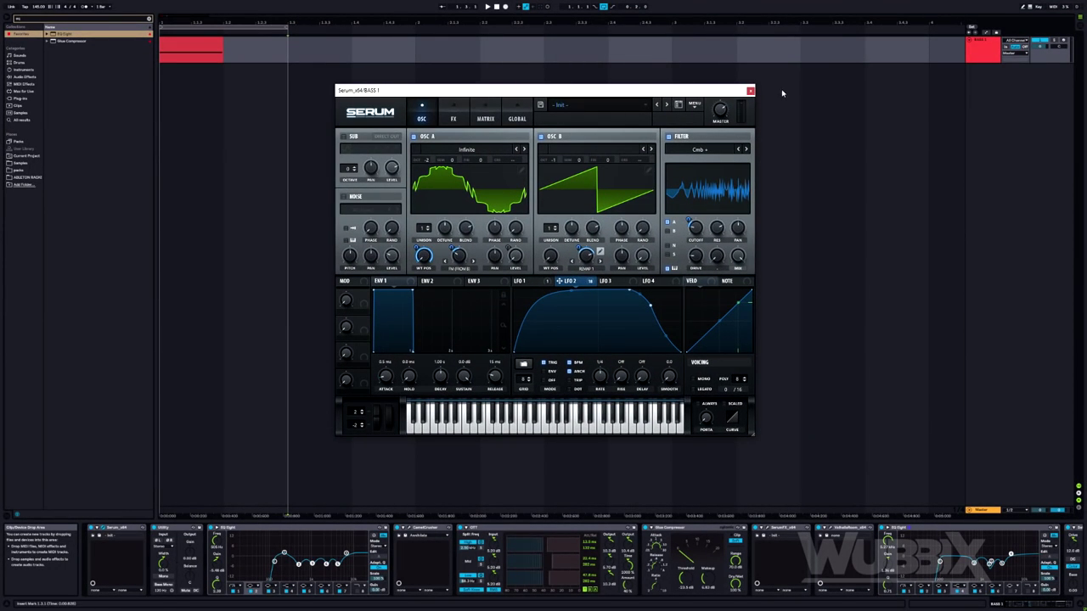
click(751, 90)
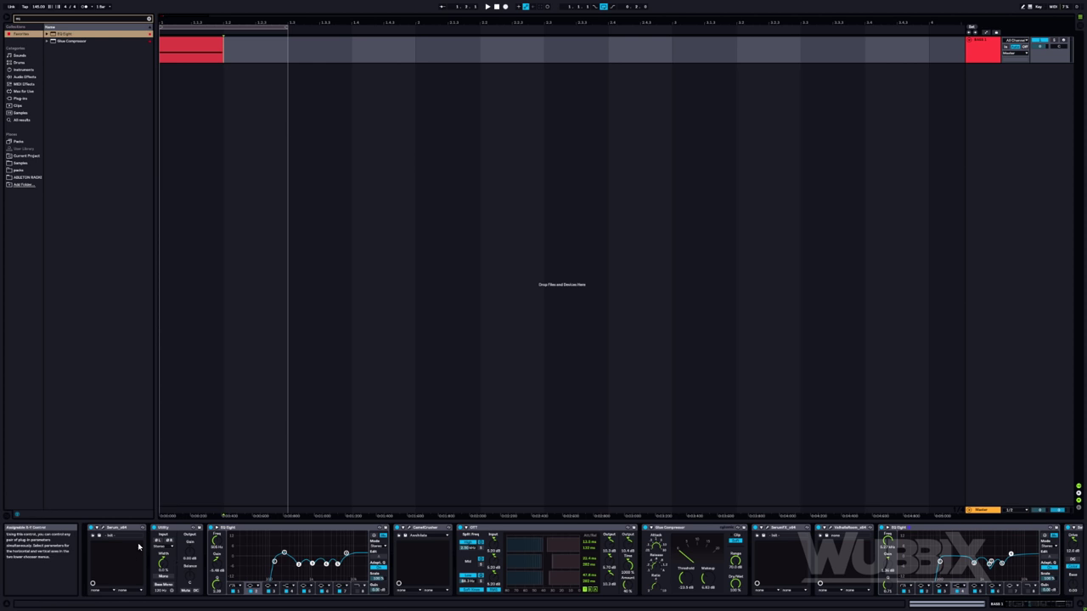
Fold all audio effects after Serum, from Utility through Saturator, into a compact device chain
double_click(173, 528)
double_click(174, 529)
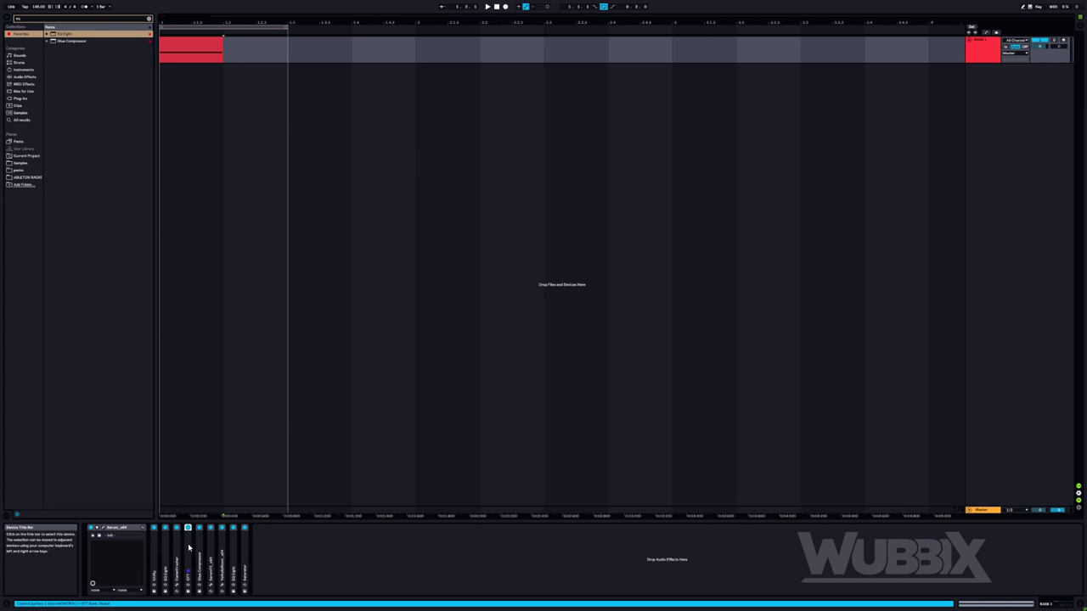
Reopen Serum to review its FX rack, including distortion, EQ, phaser and flanger, and close the plugin window
click(115, 527)
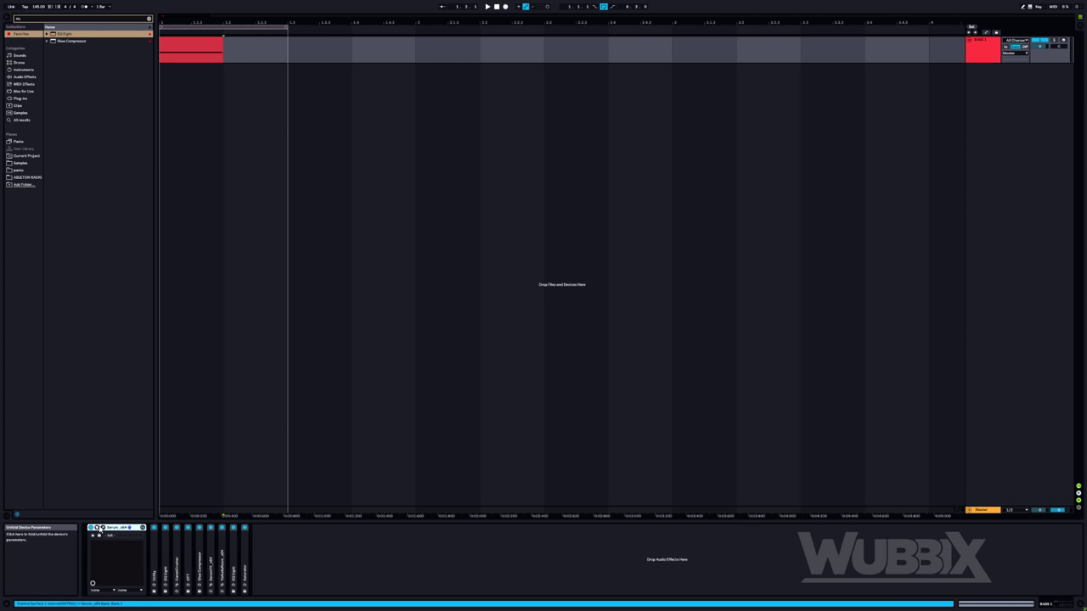
click(103, 528)
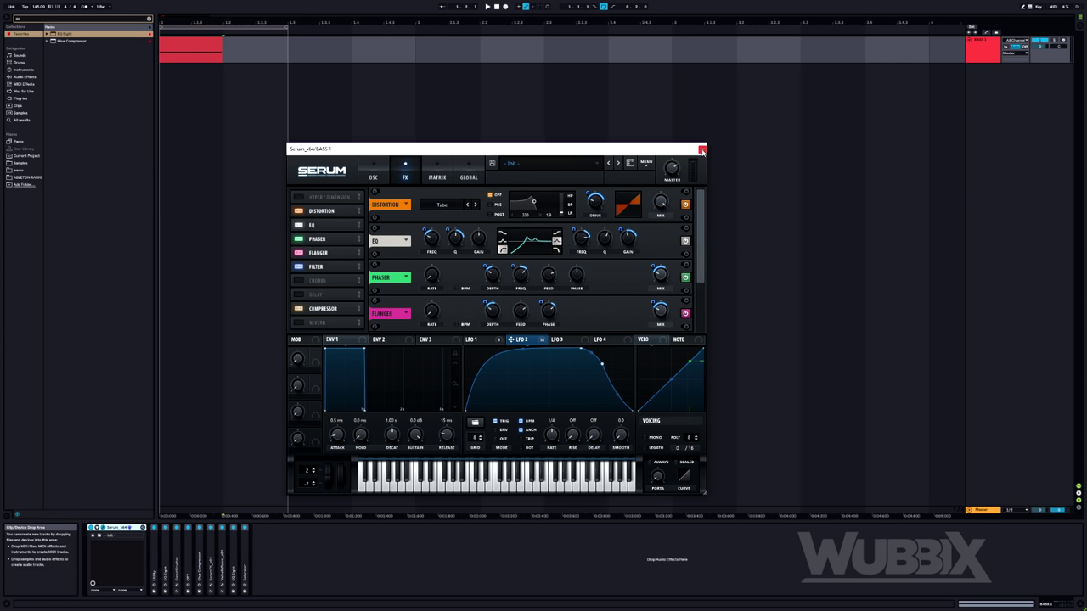
click(702, 150)
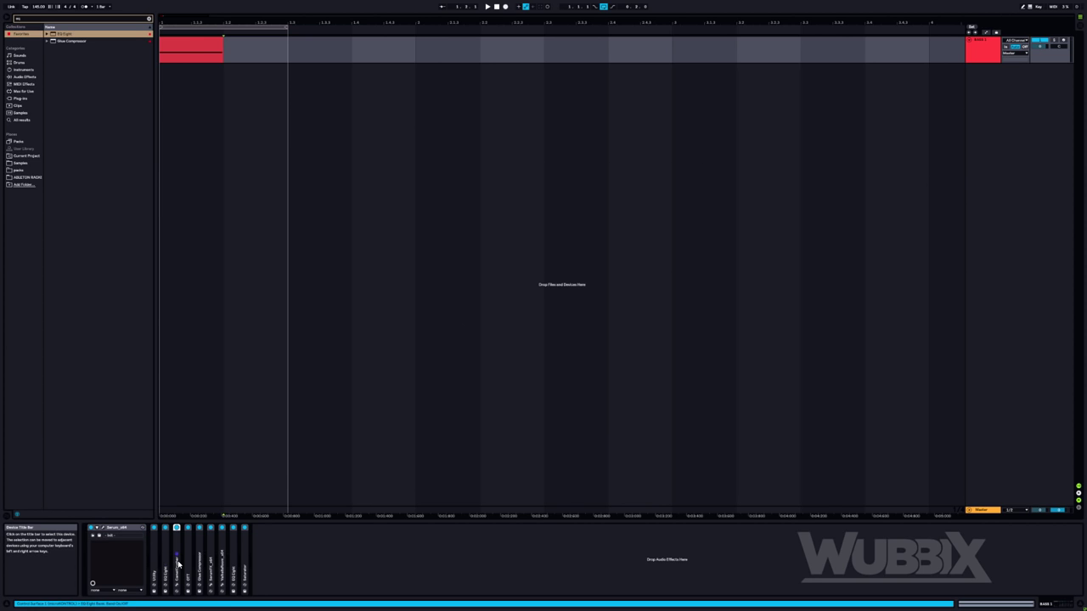
Review the folded effects one by one, including Glue Compressor, SerumFX, ValhallaRoom, the second EQ Eight and Utility
click(200, 562)
click(212, 559)
click(223, 558)
click(233, 555)
click(154, 559)
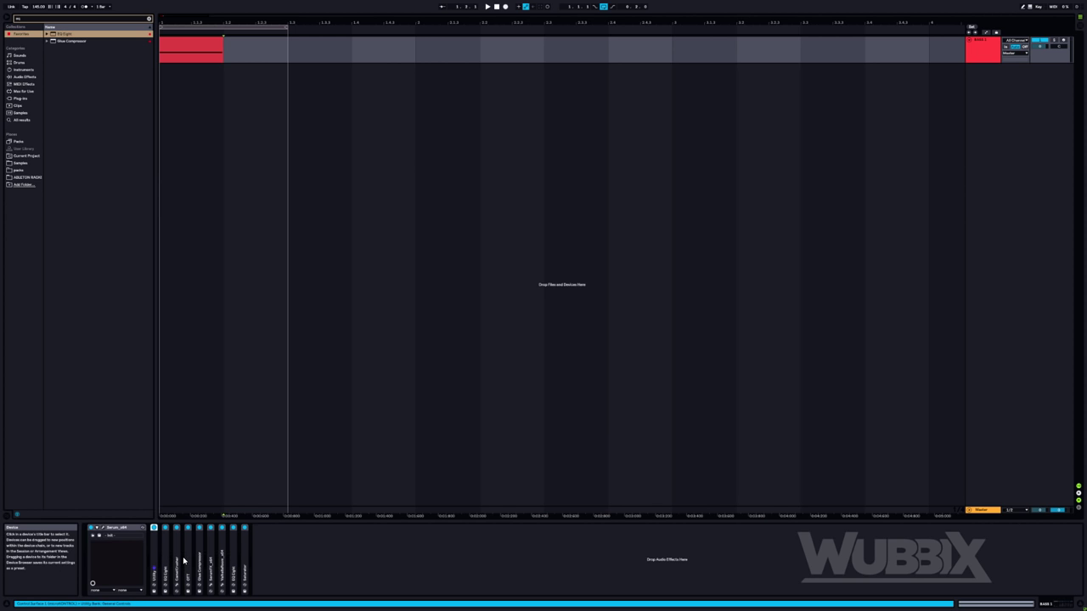